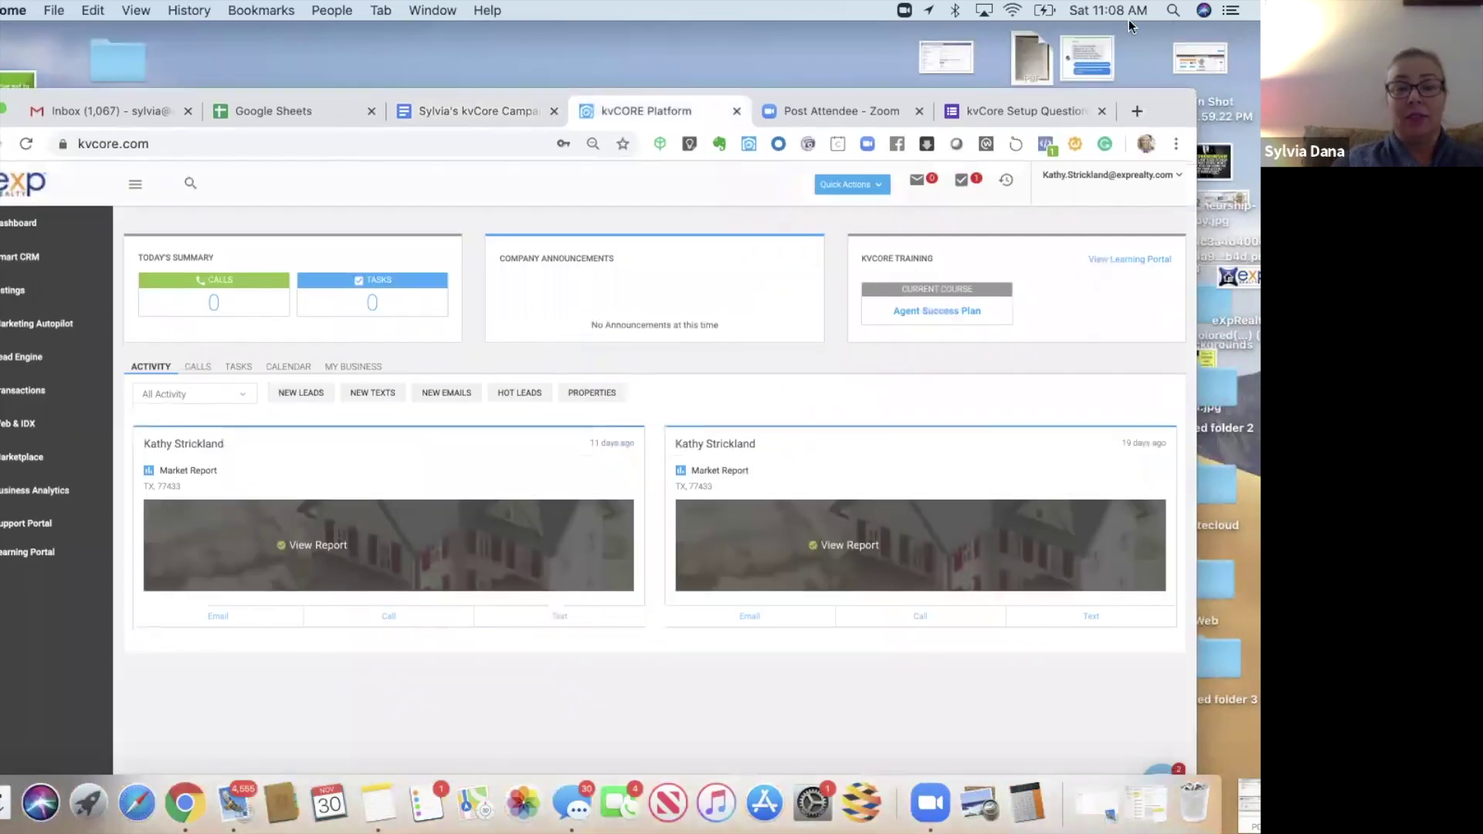
# - Open Marketing Autopilot from the sidebar and launch the Smart Campaigns library
pyautogui.moveTo(1135, 29); pyautogui.dragTo(1147, 50)
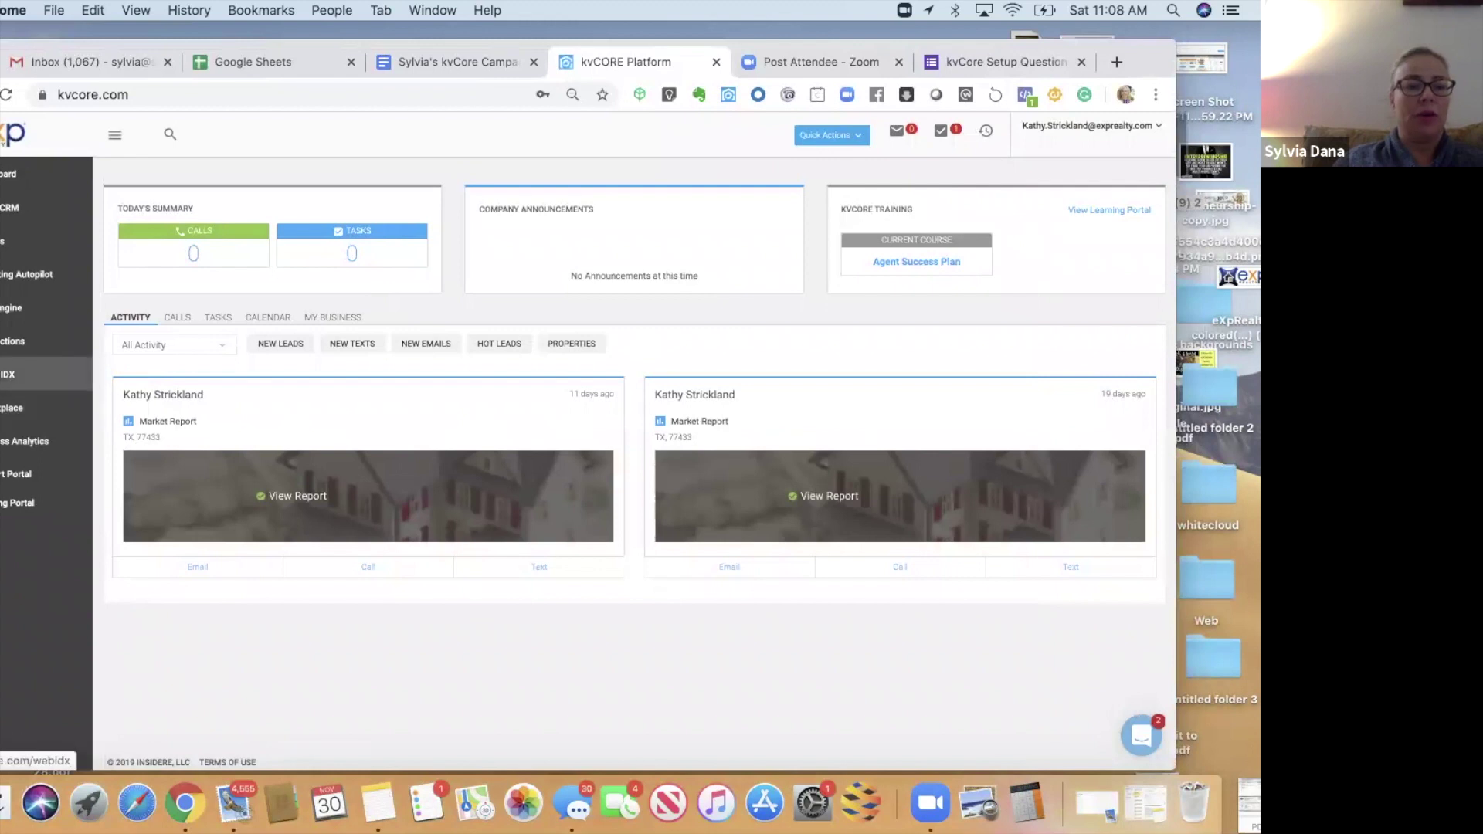
pyautogui.click(20, 283)
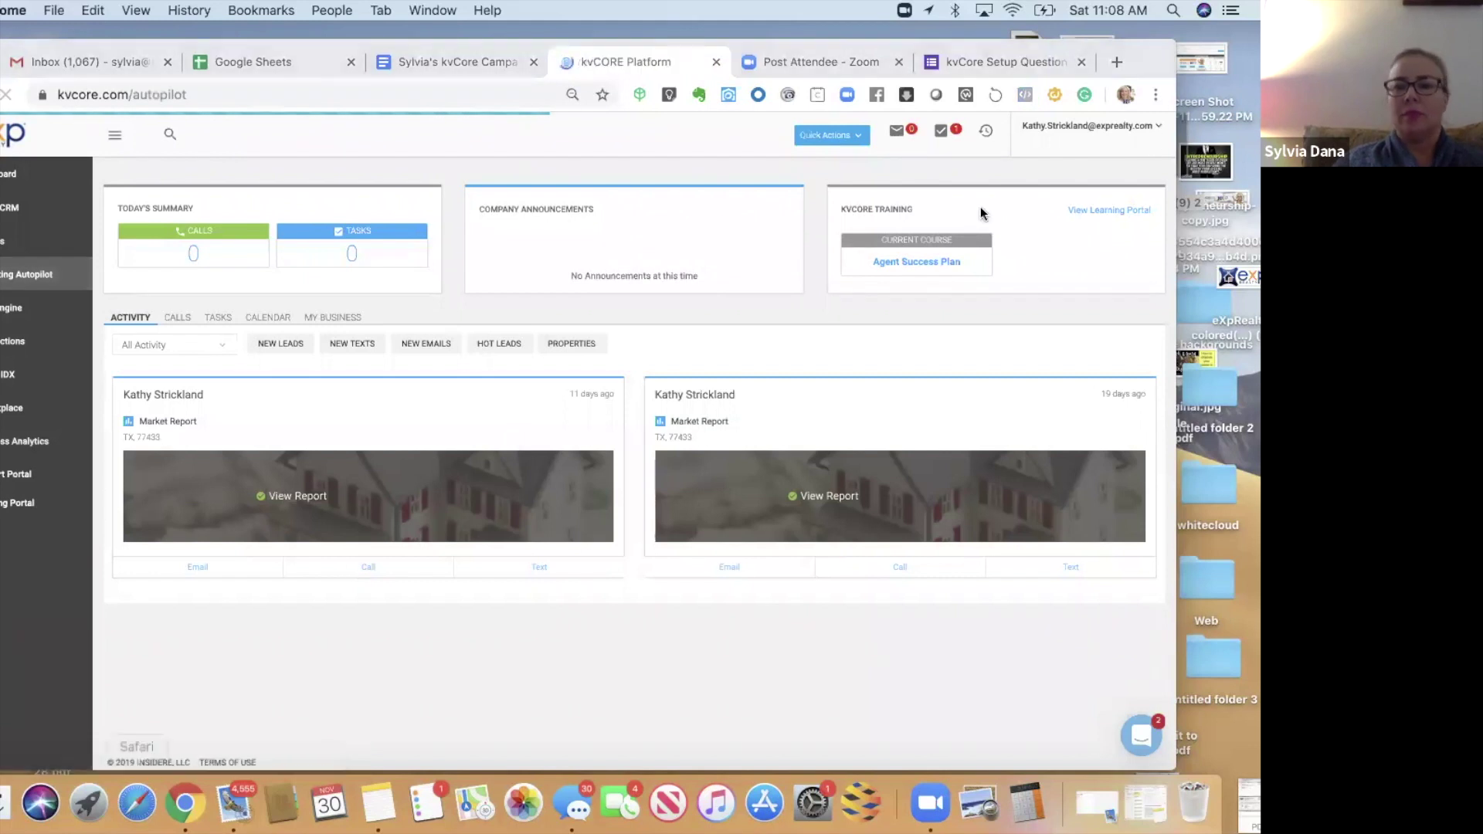
pyautogui.moveTo(1187, 34); pyautogui.dragTo(1248, 34)
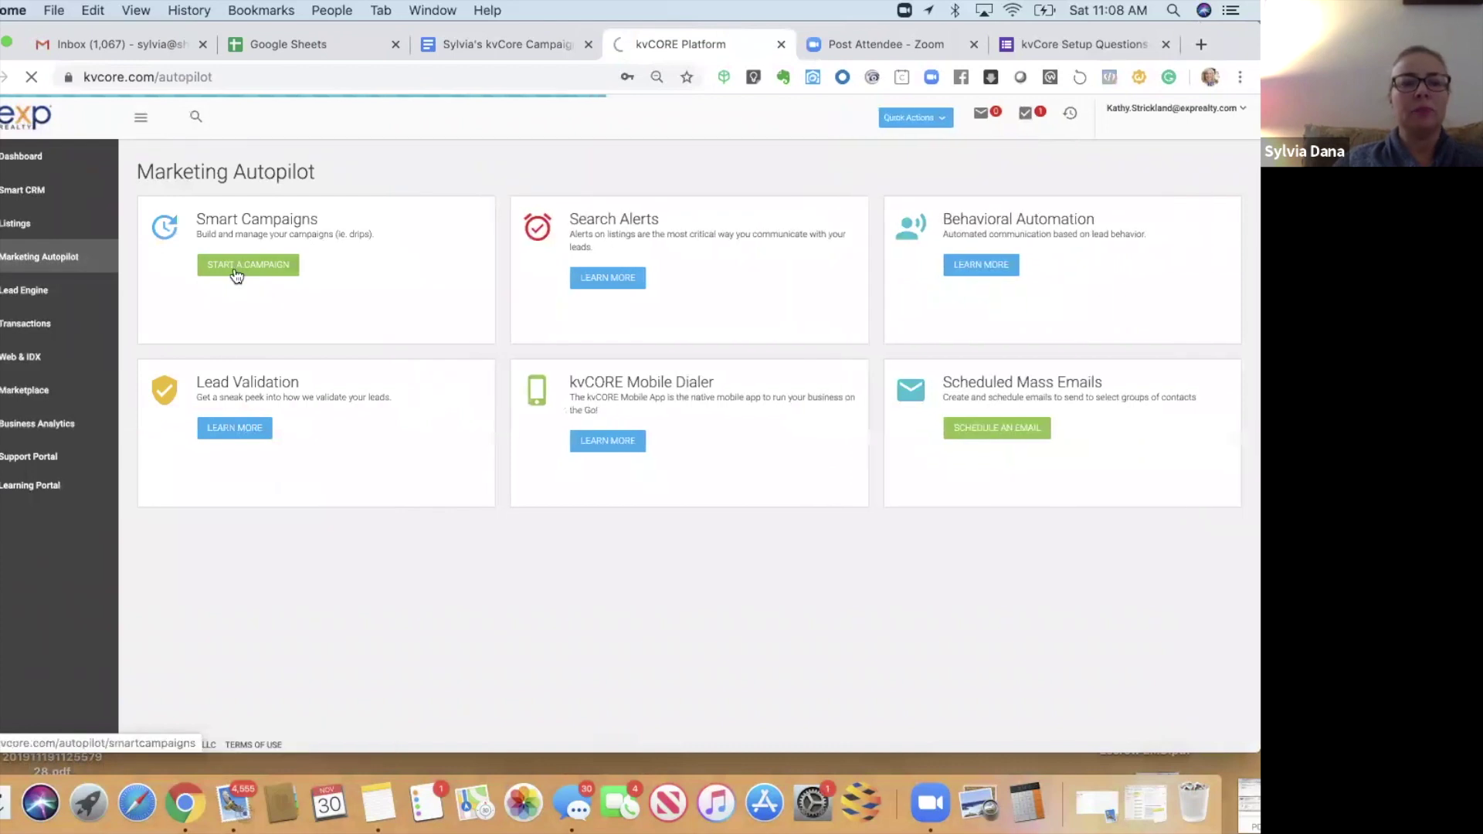
pyautogui.click(236, 276)
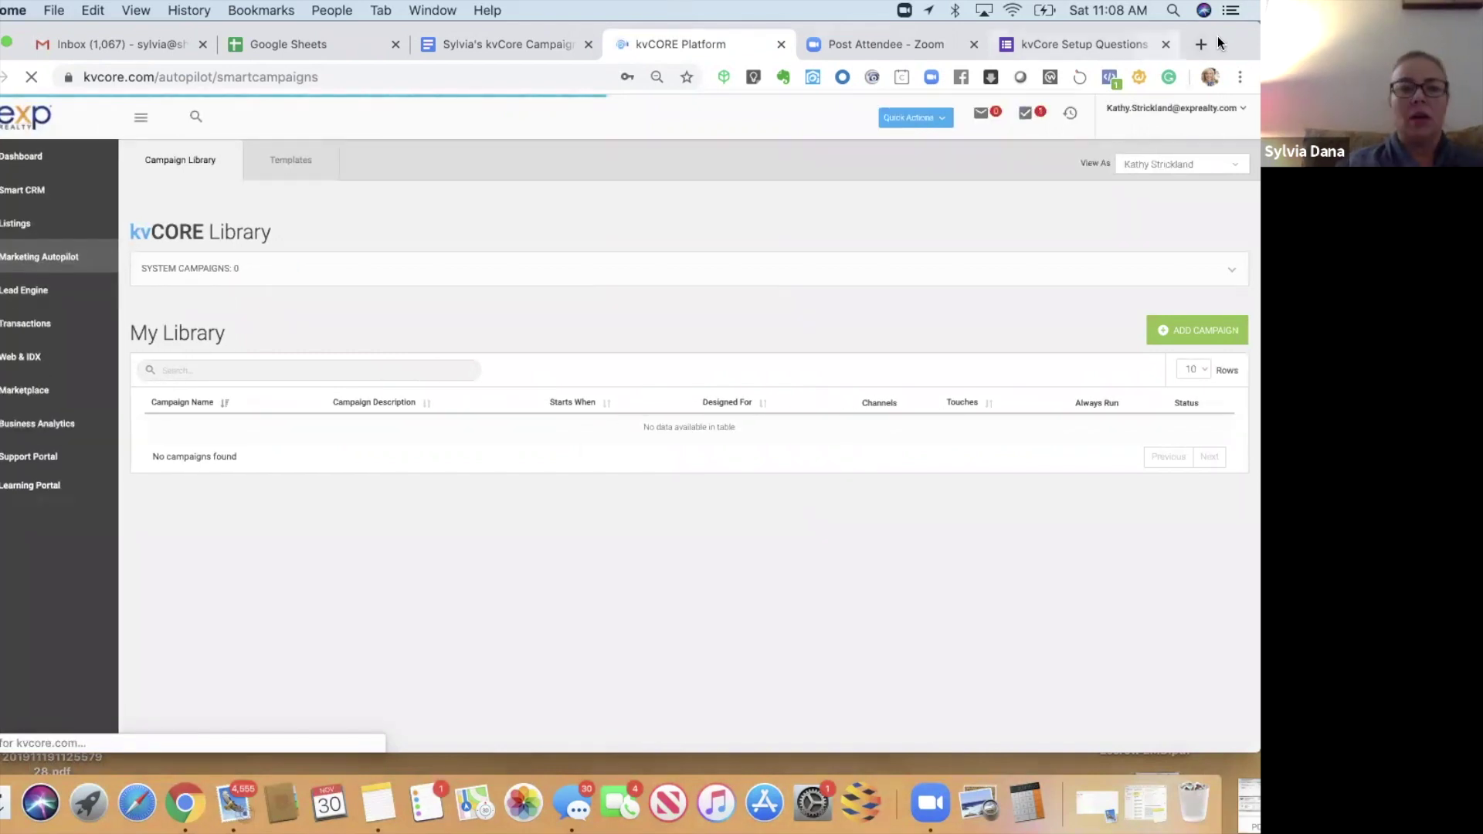
# - Shift the browser window left while the Campaign Library with 22 system campaigns loads
pyautogui.moveTo(1219, 35)
pyautogui.mouseDown()
pyautogui.moveTo(1178, 36)
pyautogui.moveTo(1219, 27)
pyautogui.mouseUp()
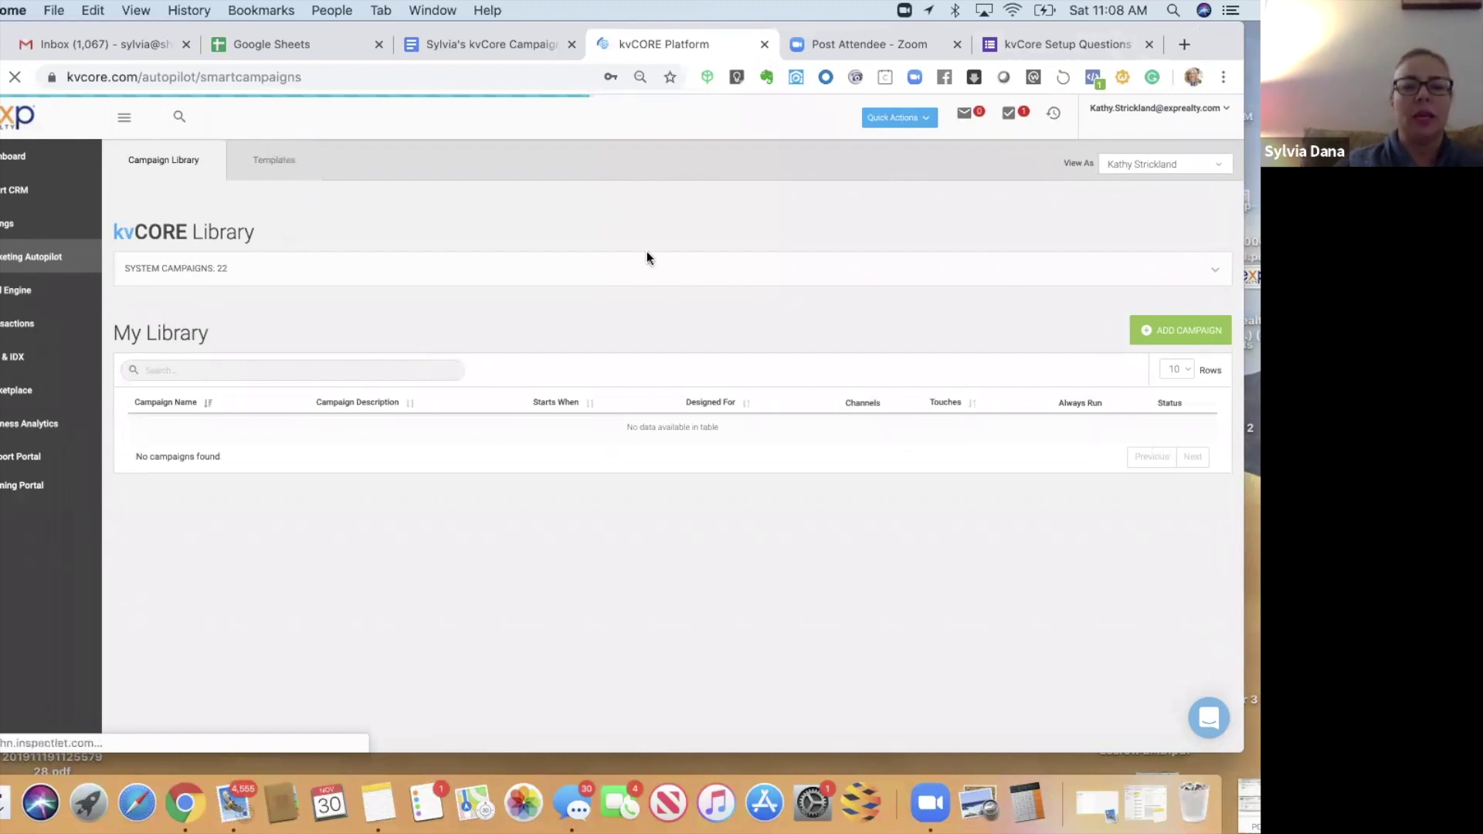
# - Add Open House, Kunversion Default - Seller and Buyer, and Default Prospect - Homeowner to My Library
pyautogui.click(1215, 275)
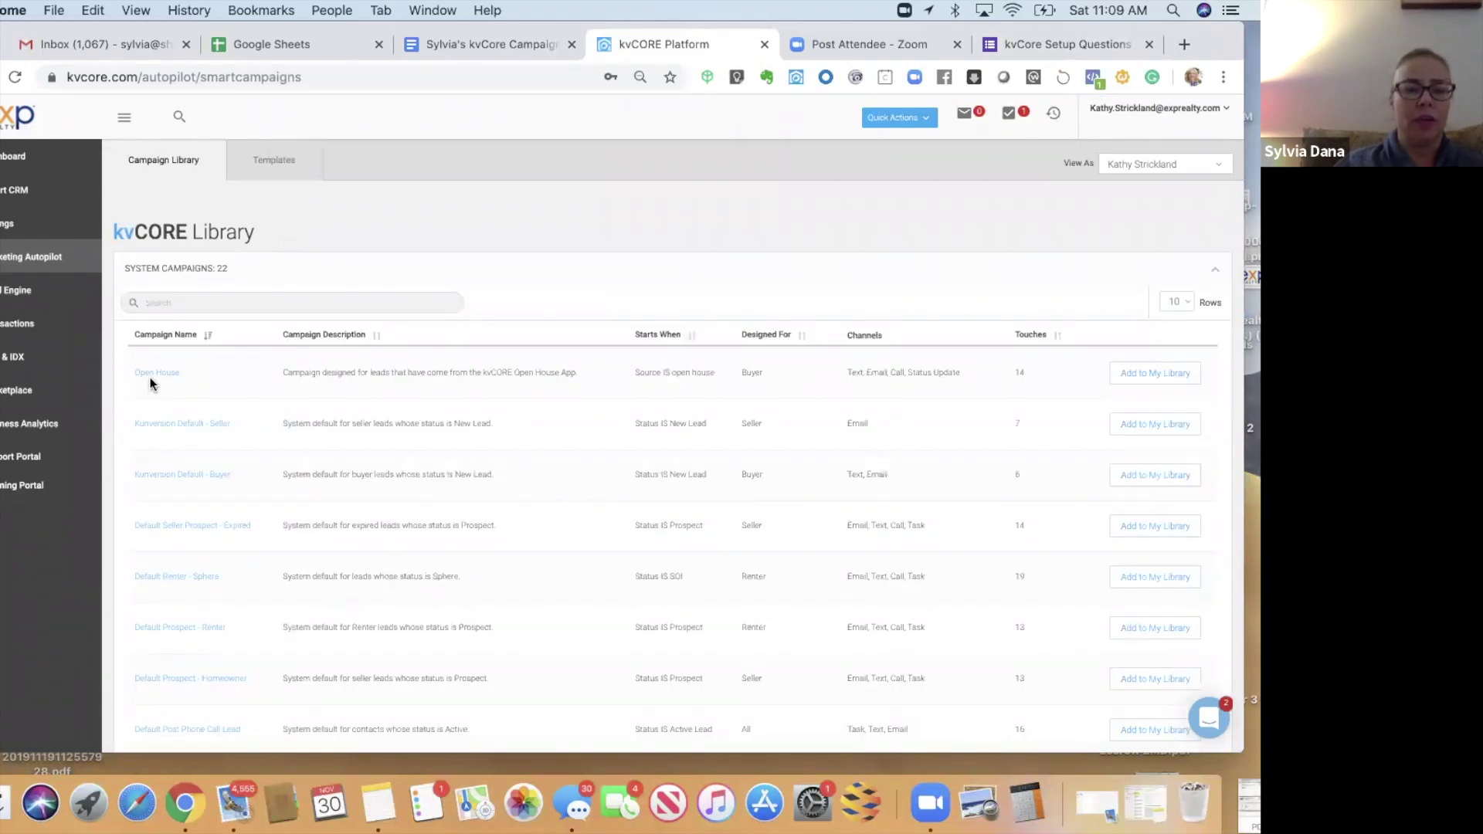
pyautogui.click(1124, 374)
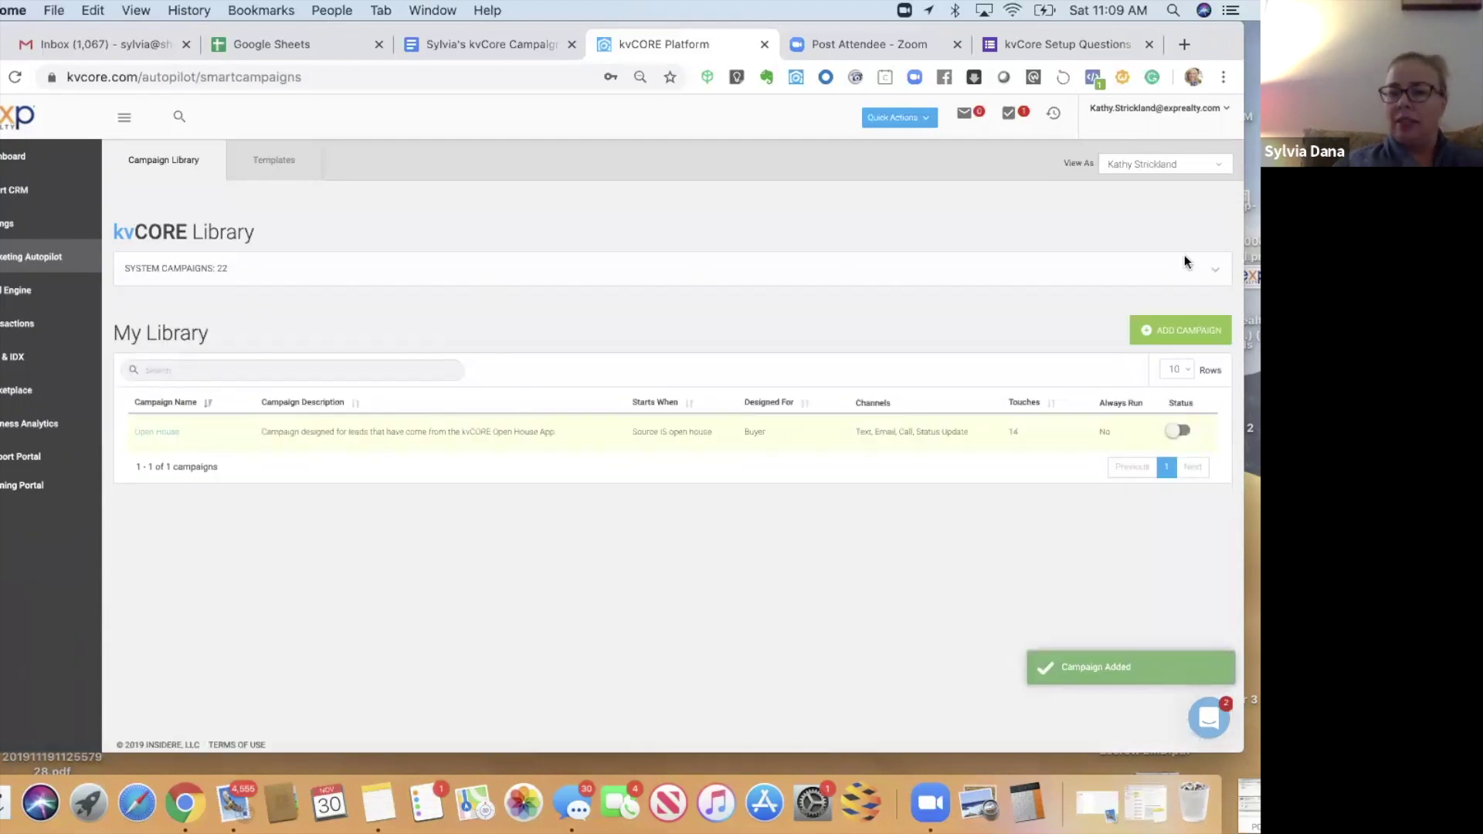
pyautogui.click(1213, 272)
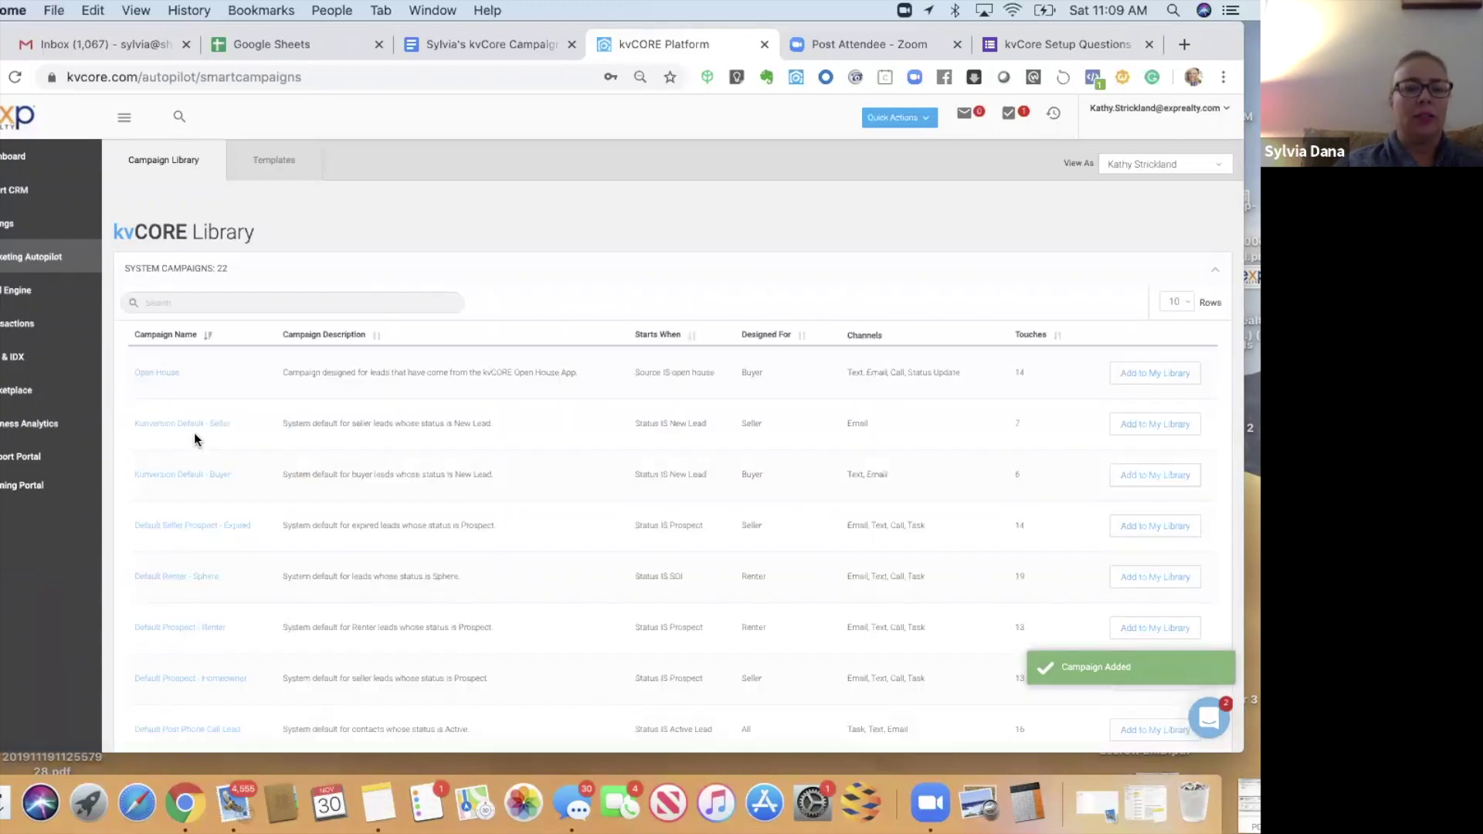
pyautogui.click(1130, 426)
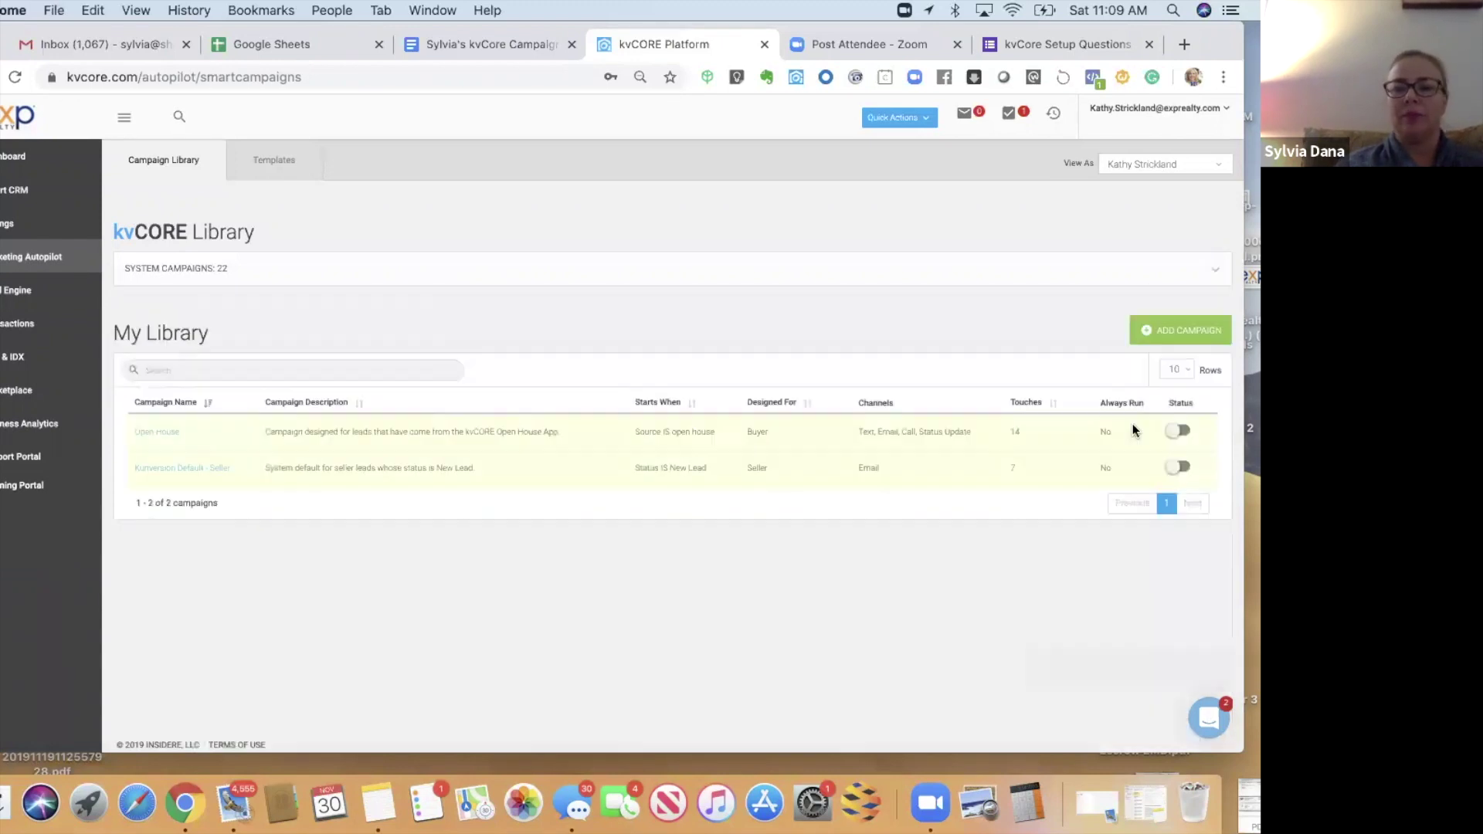
pyautogui.click(1215, 274)
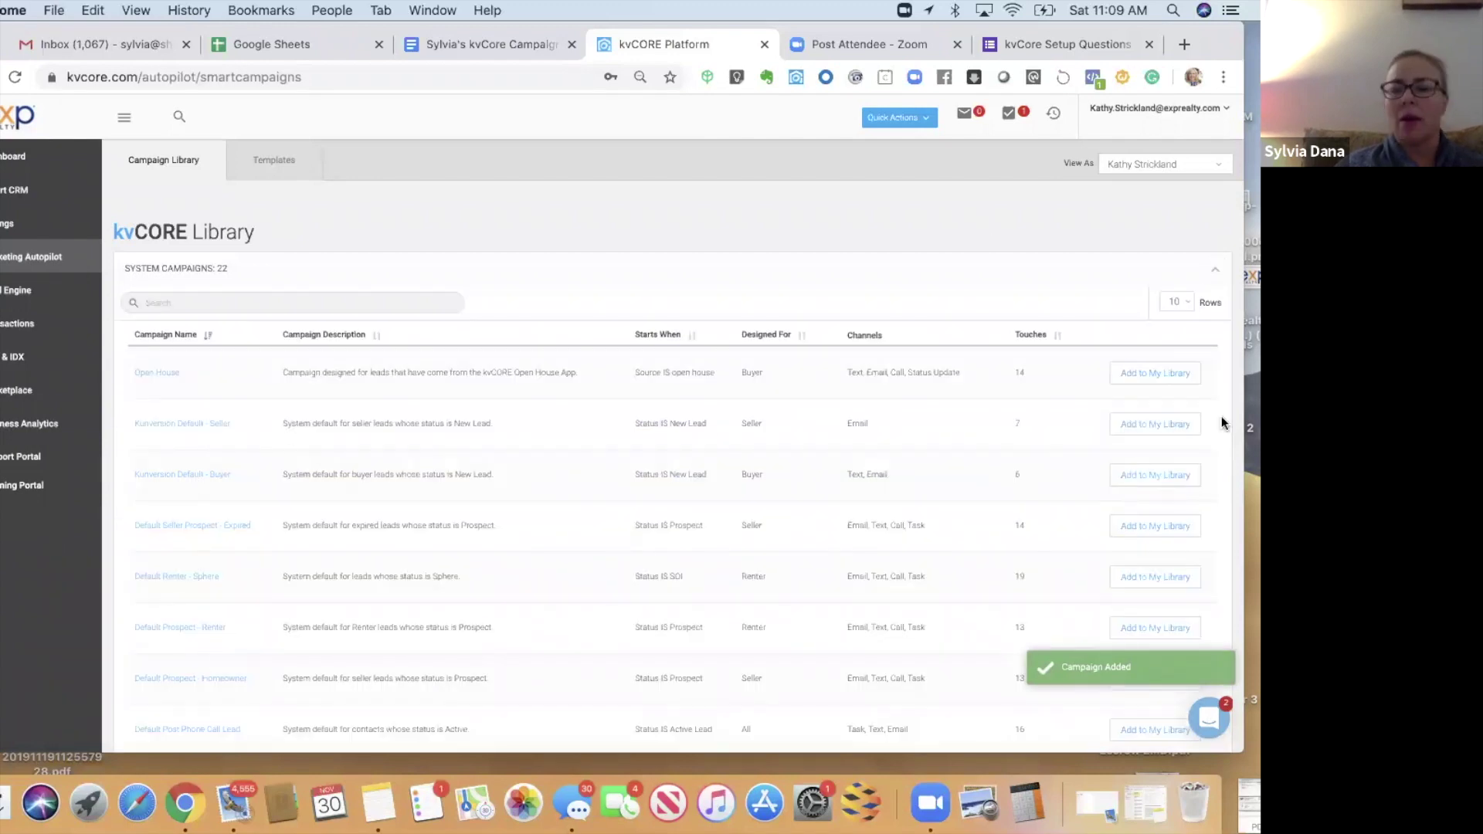
pyautogui.click(1159, 471)
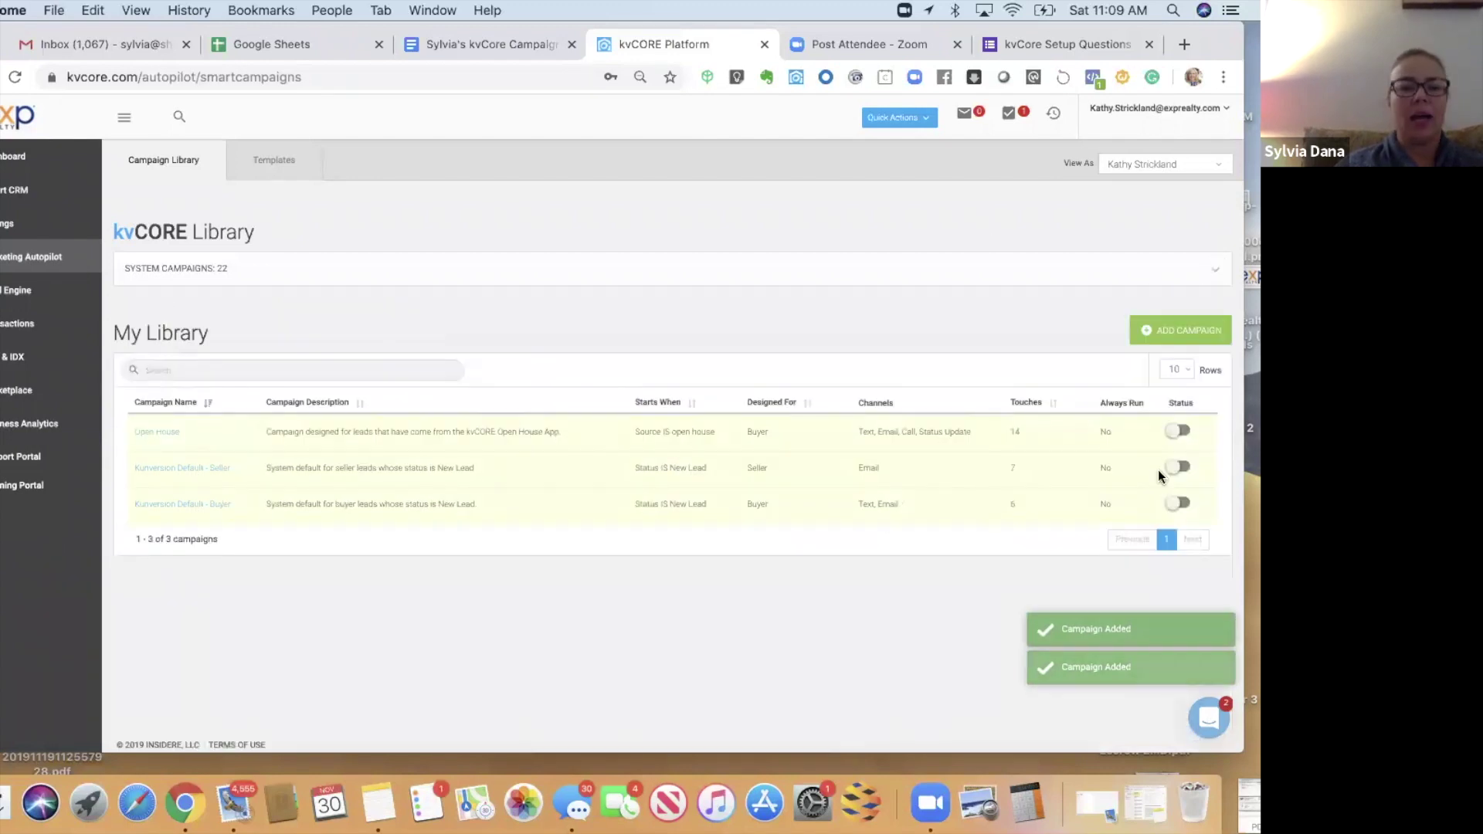
pyautogui.click(1217, 270)
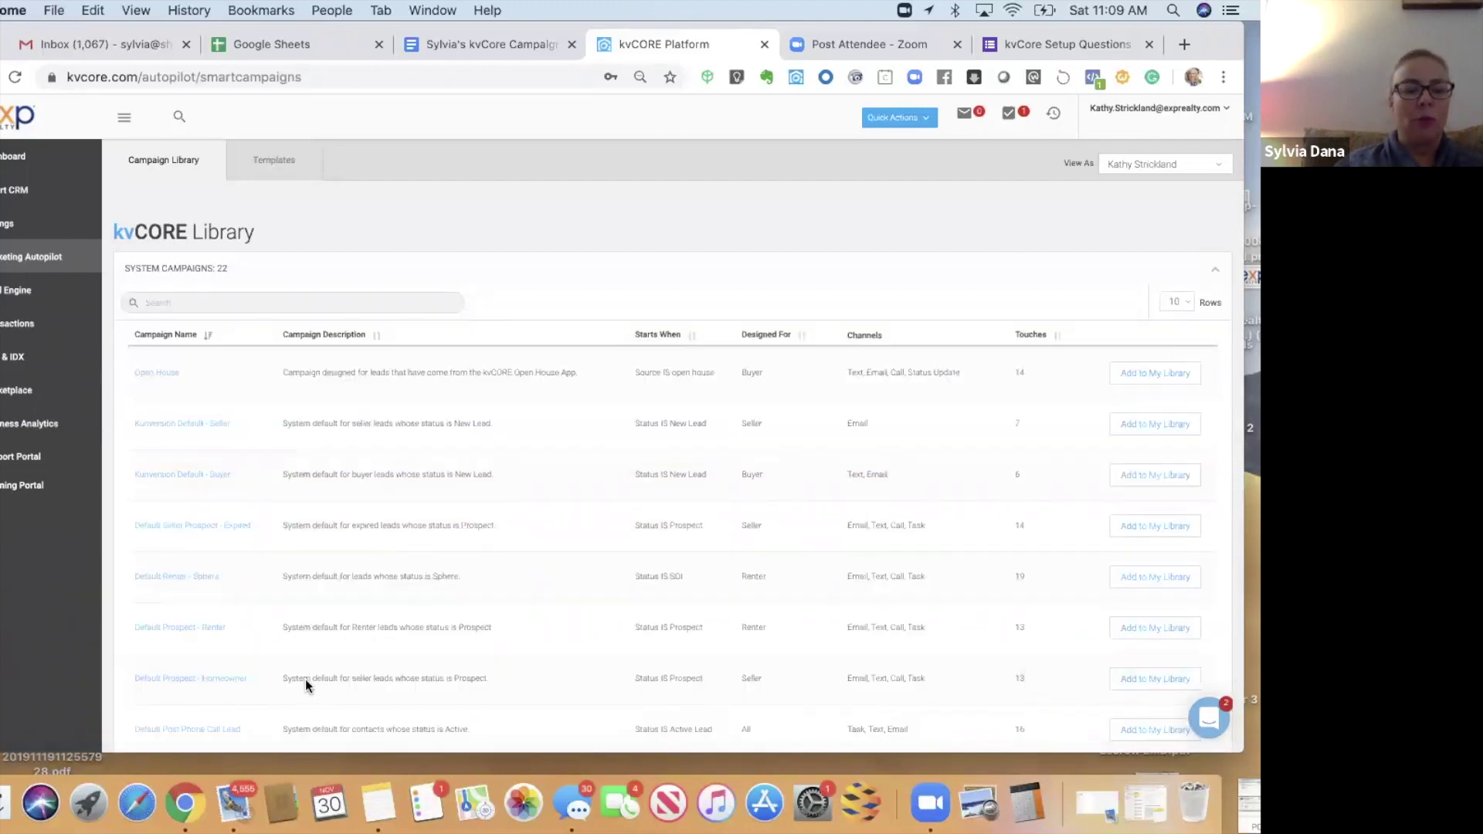
pyautogui.click(1147, 681)
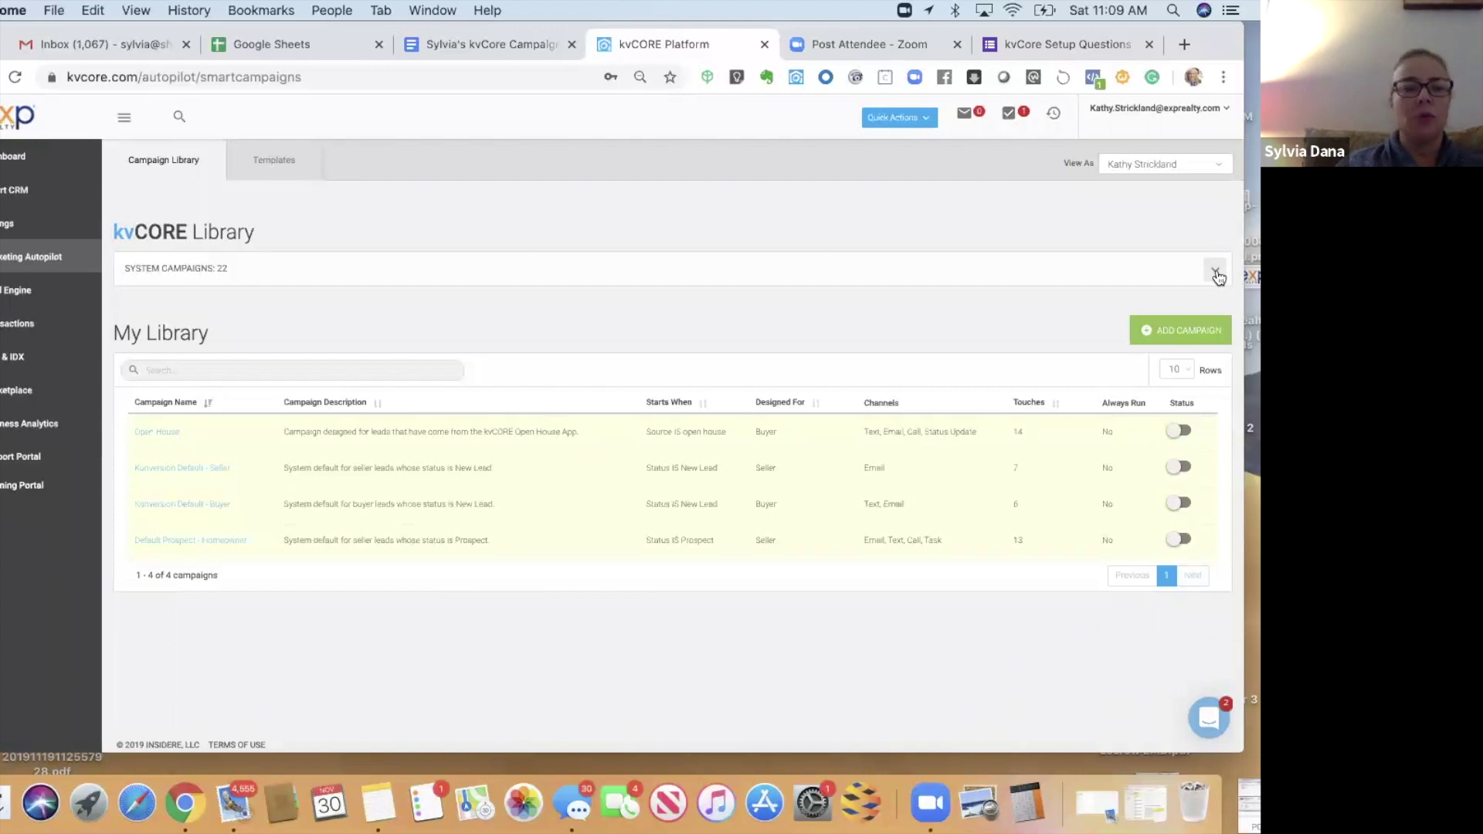
# - Search system campaigns for 'sphere' and add Default Homeowner - Sphere to My Library
pyautogui.click(1216, 272)
pyautogui.click(387, 303)
pyautogui.write('sphere')
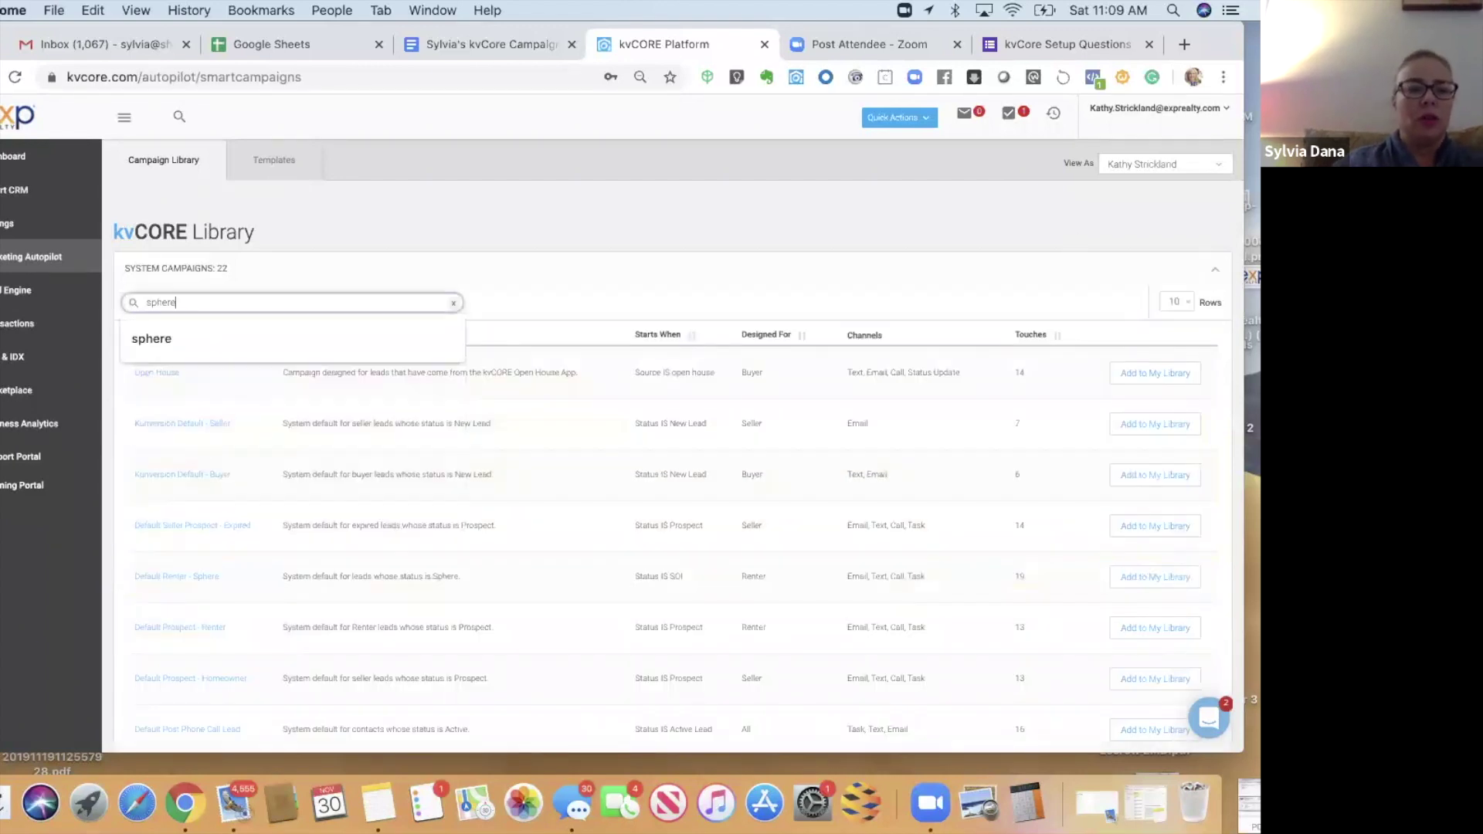
pyautogui.press('Return')
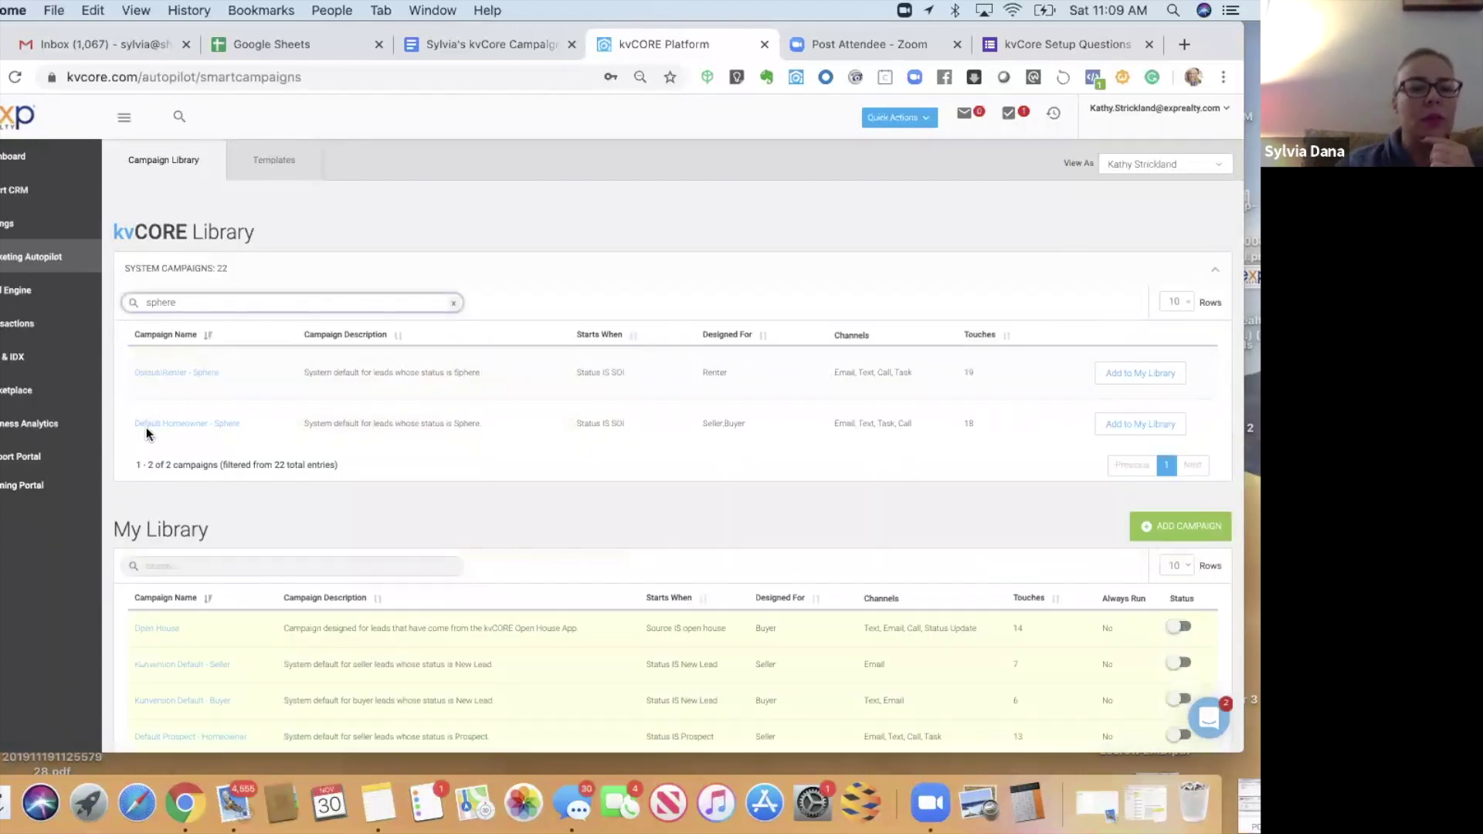
pyautogui.click(1162, 427)
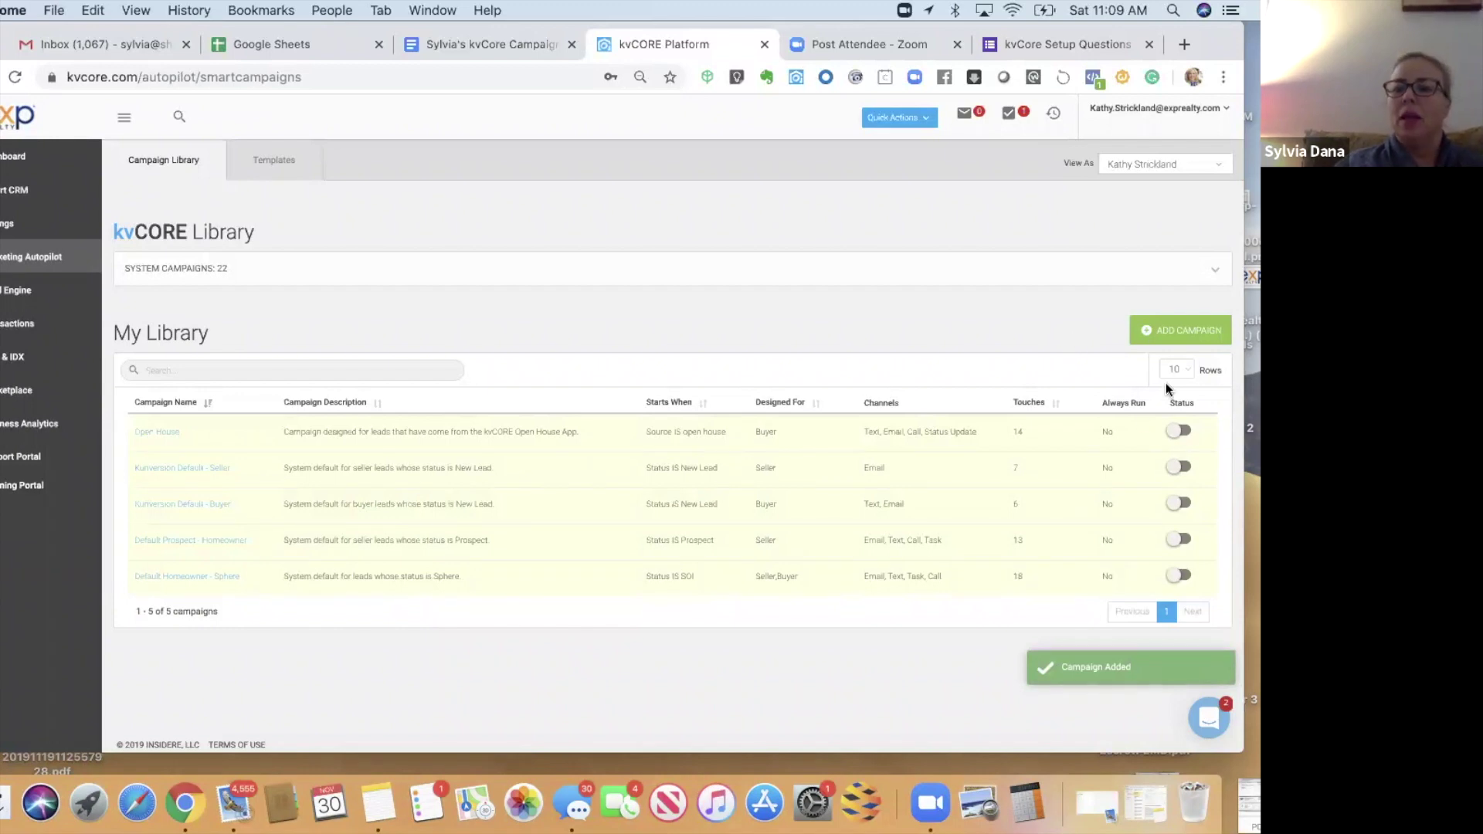
# - Switch on Open House, both Kunversion Defaults and Default Prospect - Homeowner, confirming each activation
pyautogui.click(1178, 468)
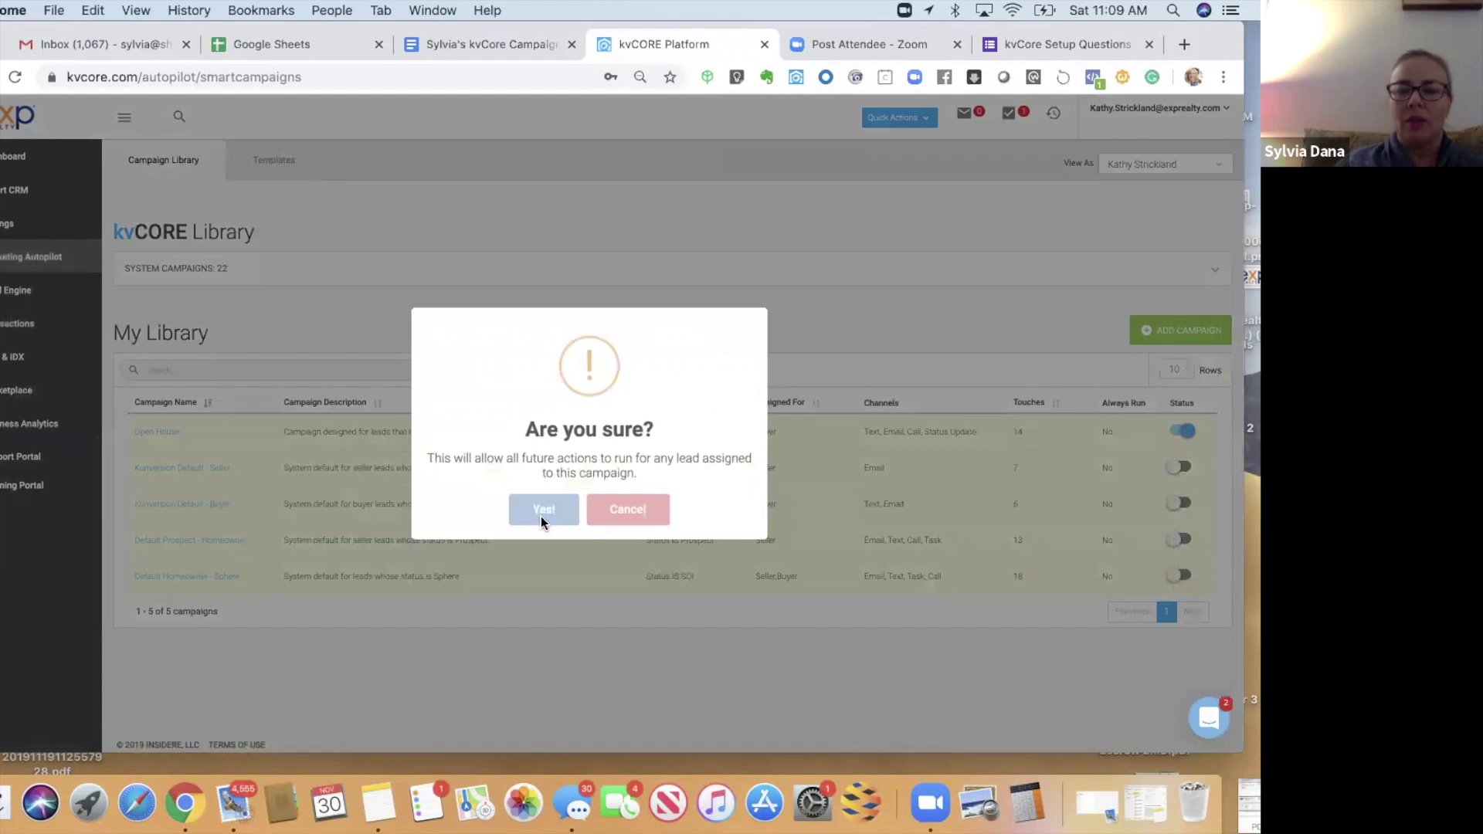
pyautogui.click(540, 522)
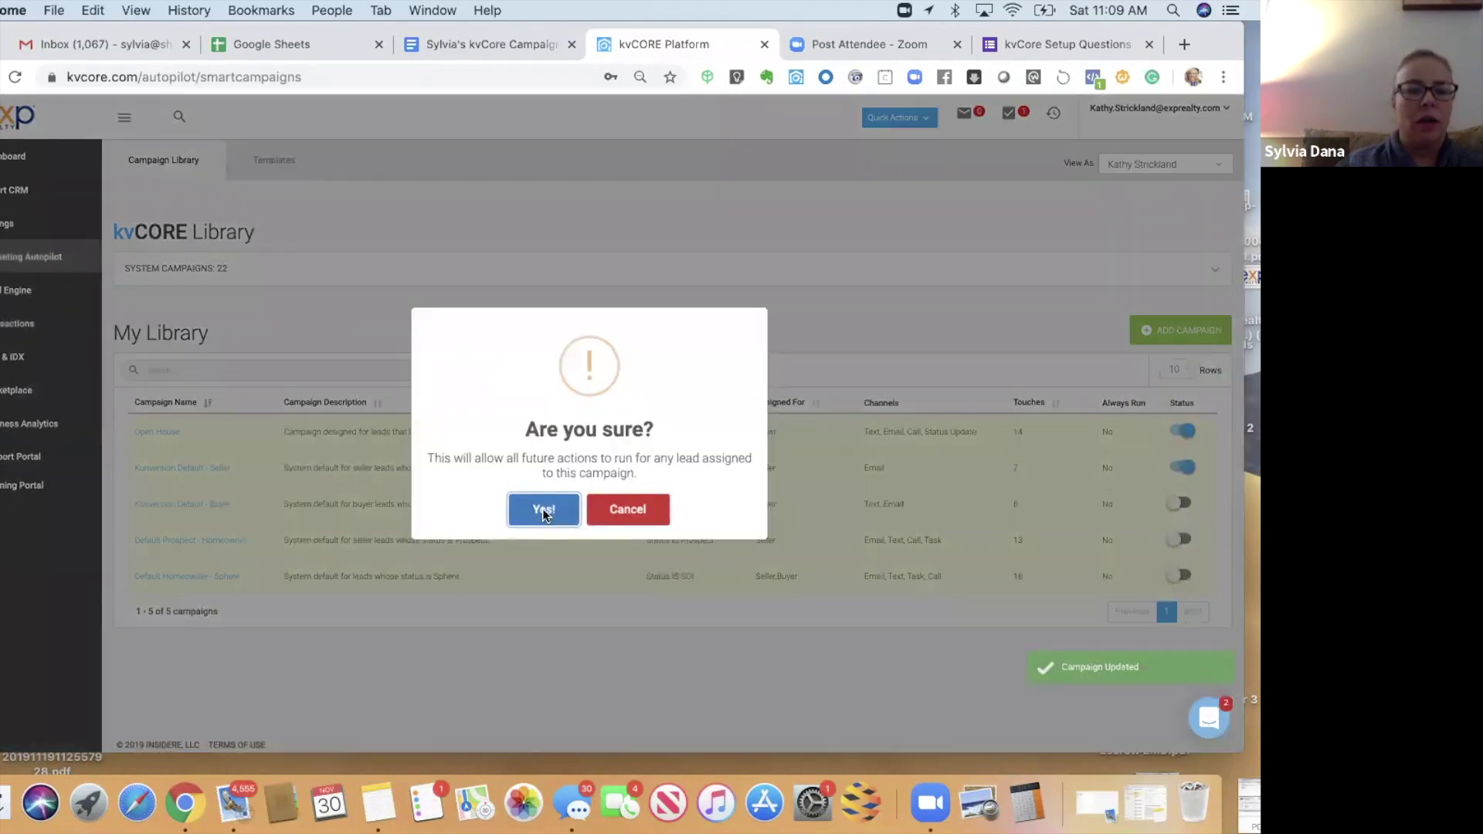
pyautogui.click(542, 508)
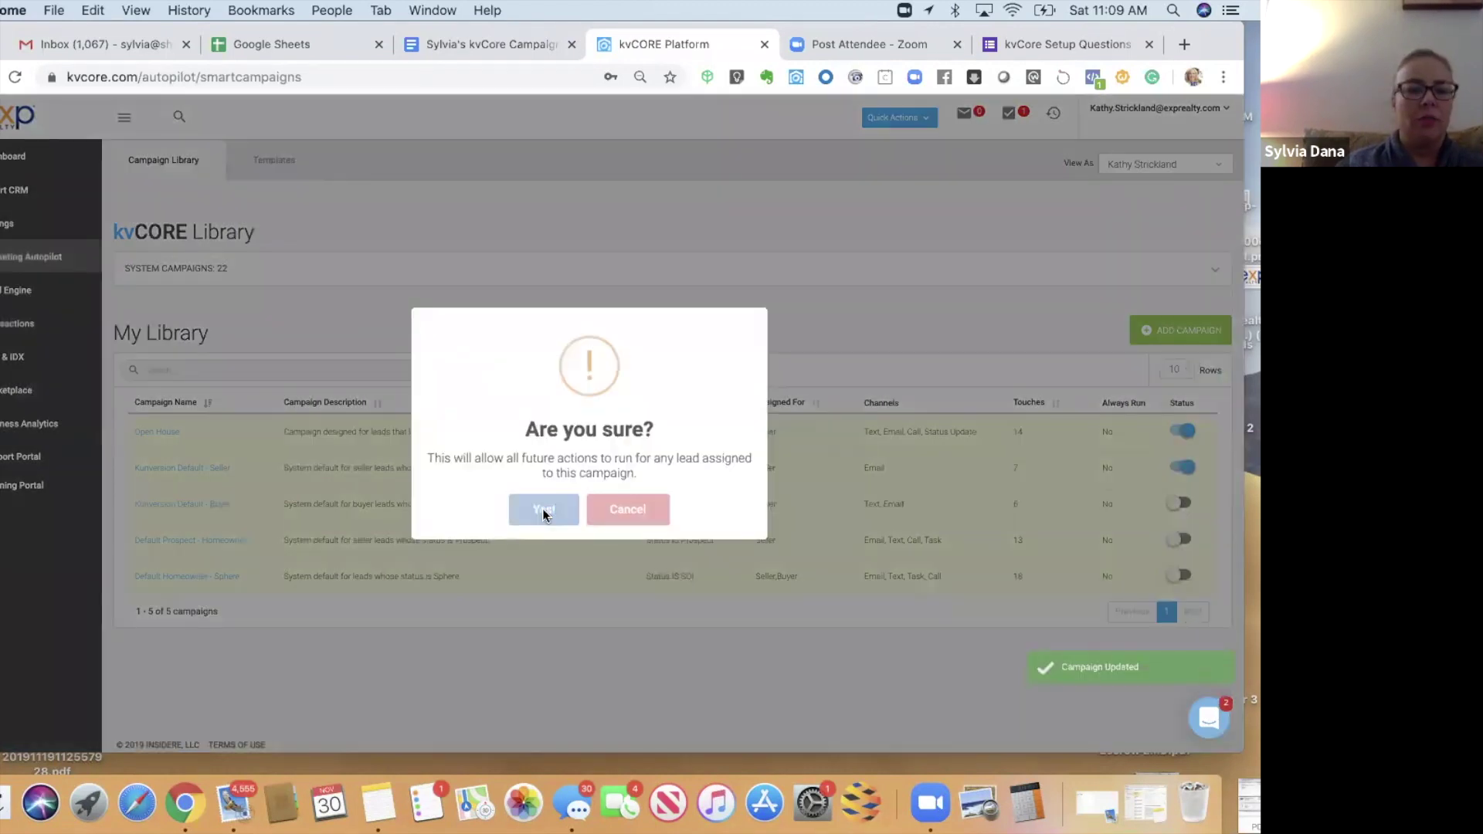
pyautogui.click(1178, 502)
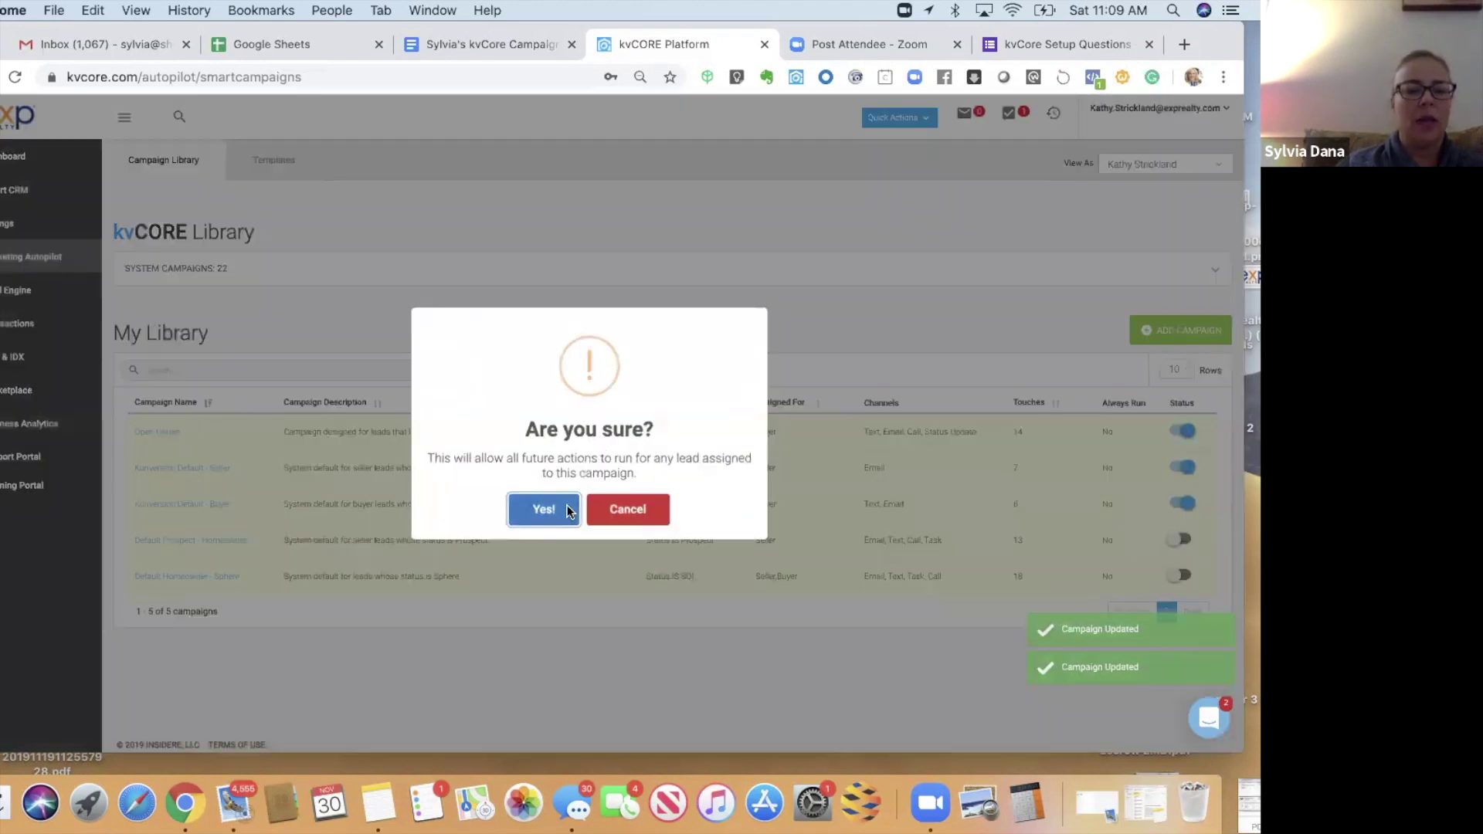
pyautogui.click(567, 506)
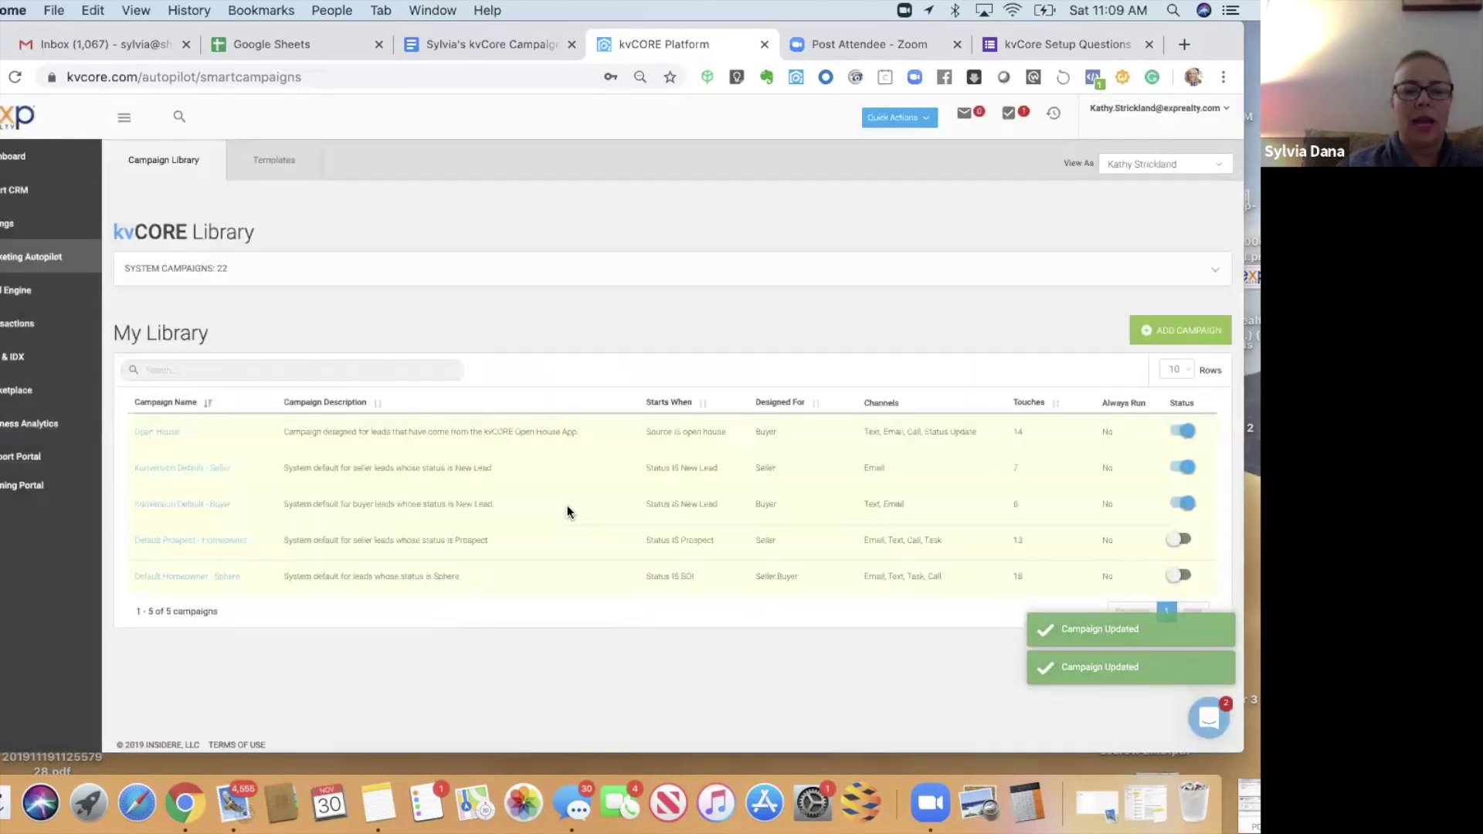
pyautogui.click(1178, 539)
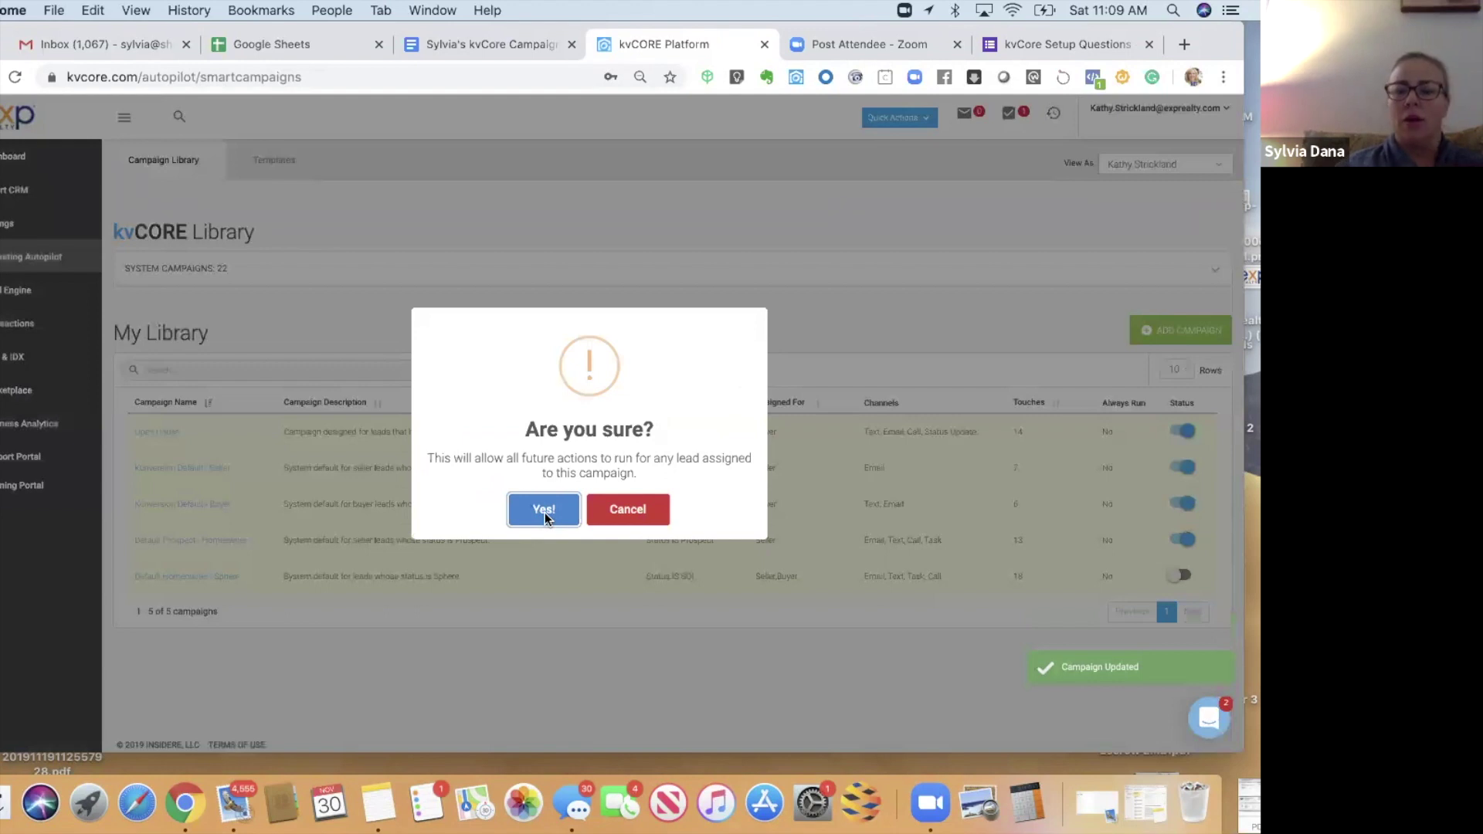
pyautogui.click(544, 512)
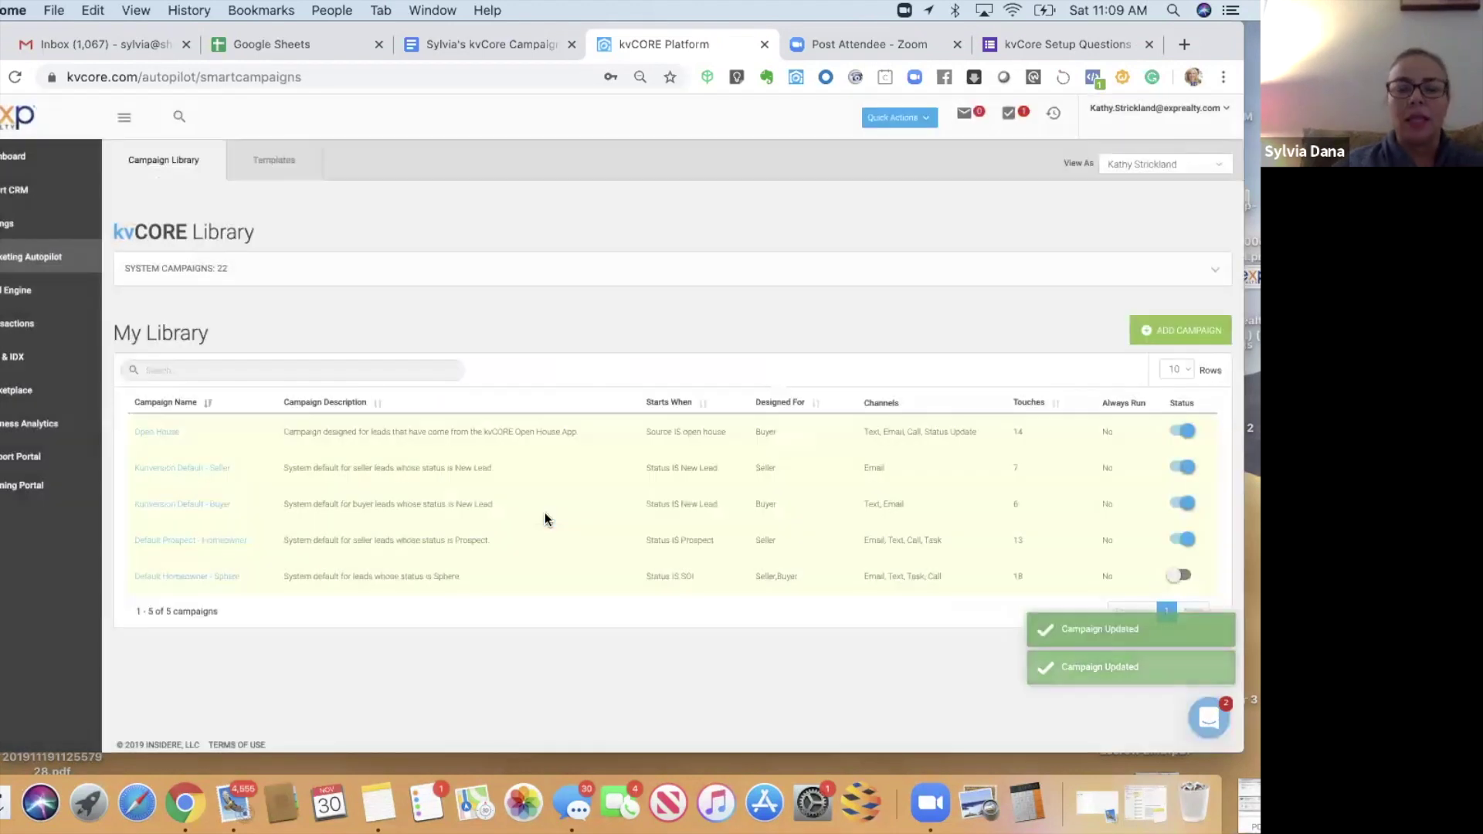
# - Open the Open House campaign's details, showing its texts, emails and calls through Day 60
pyautogui.click(157, 434)
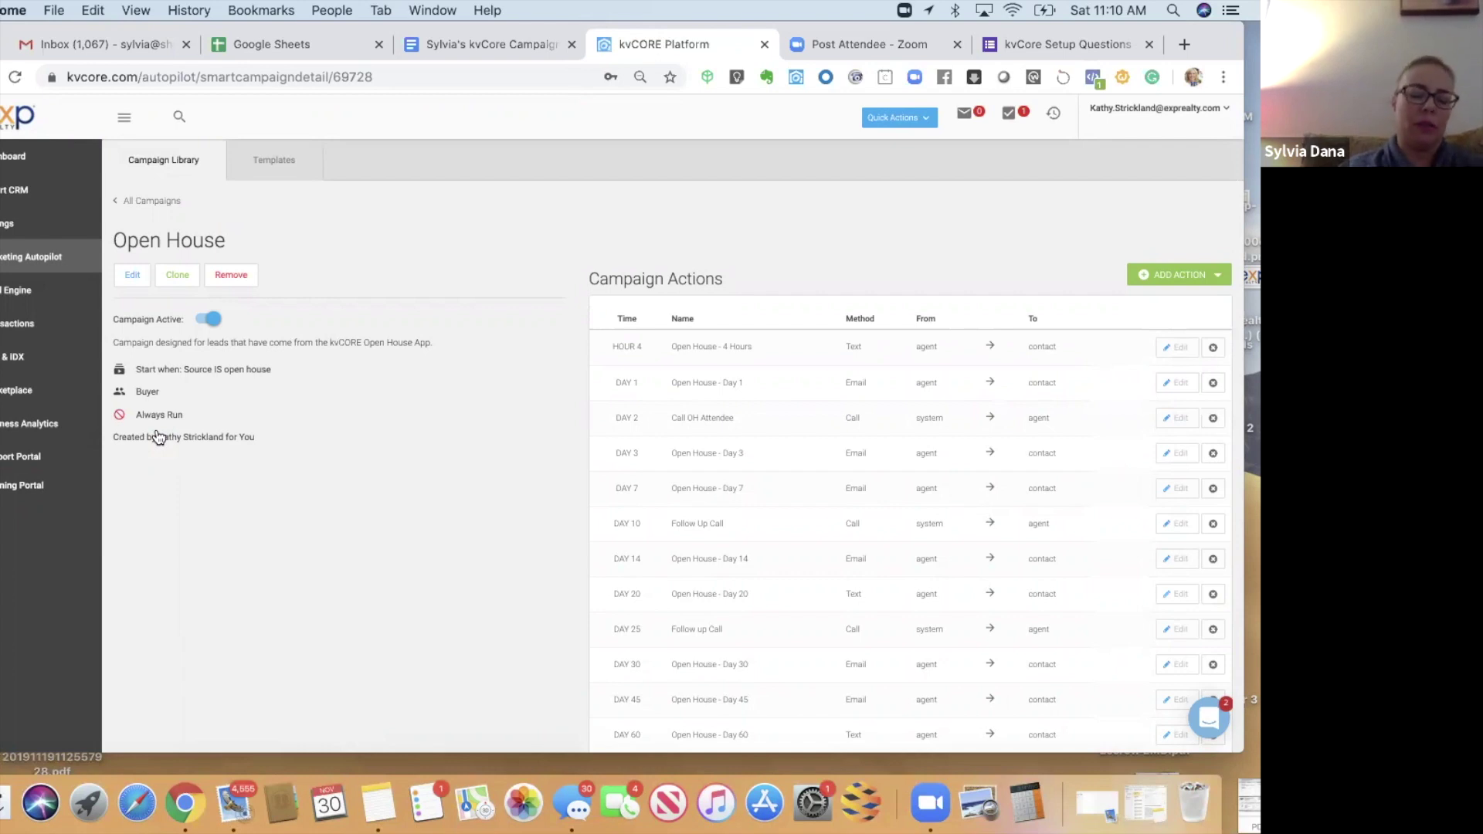
pyautogui.moveTo(1199, 42)
pyautogui.mouseDown()
pyautogui.moveTo(1198, 104)
pyautogui.moveTo(1202, 63)
pyautogui.mouseUp()
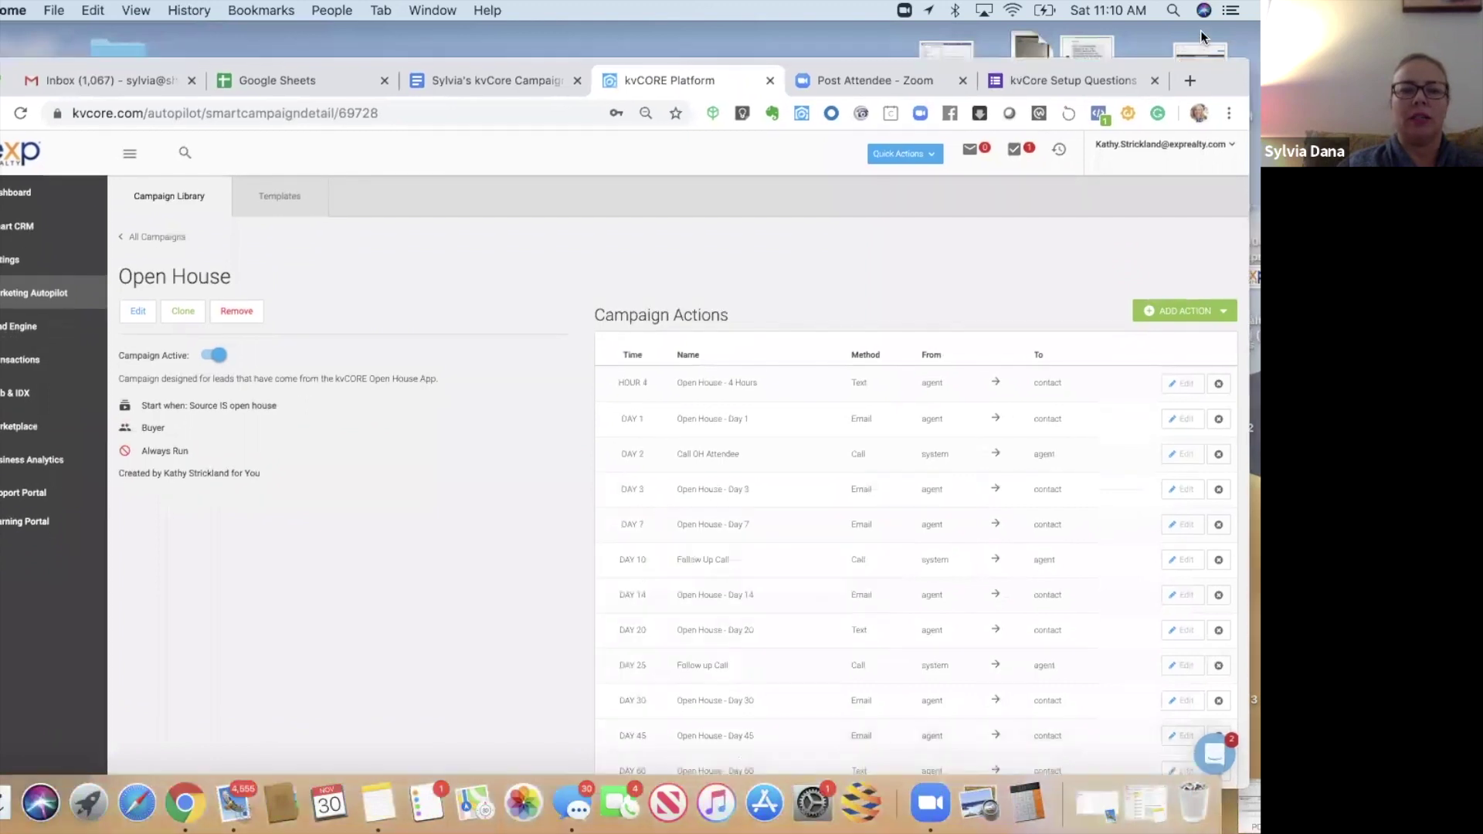
# - Open the CORE Learning portal in a new tab from the kvCORE sidebar
pyautogui.click(16, 513)
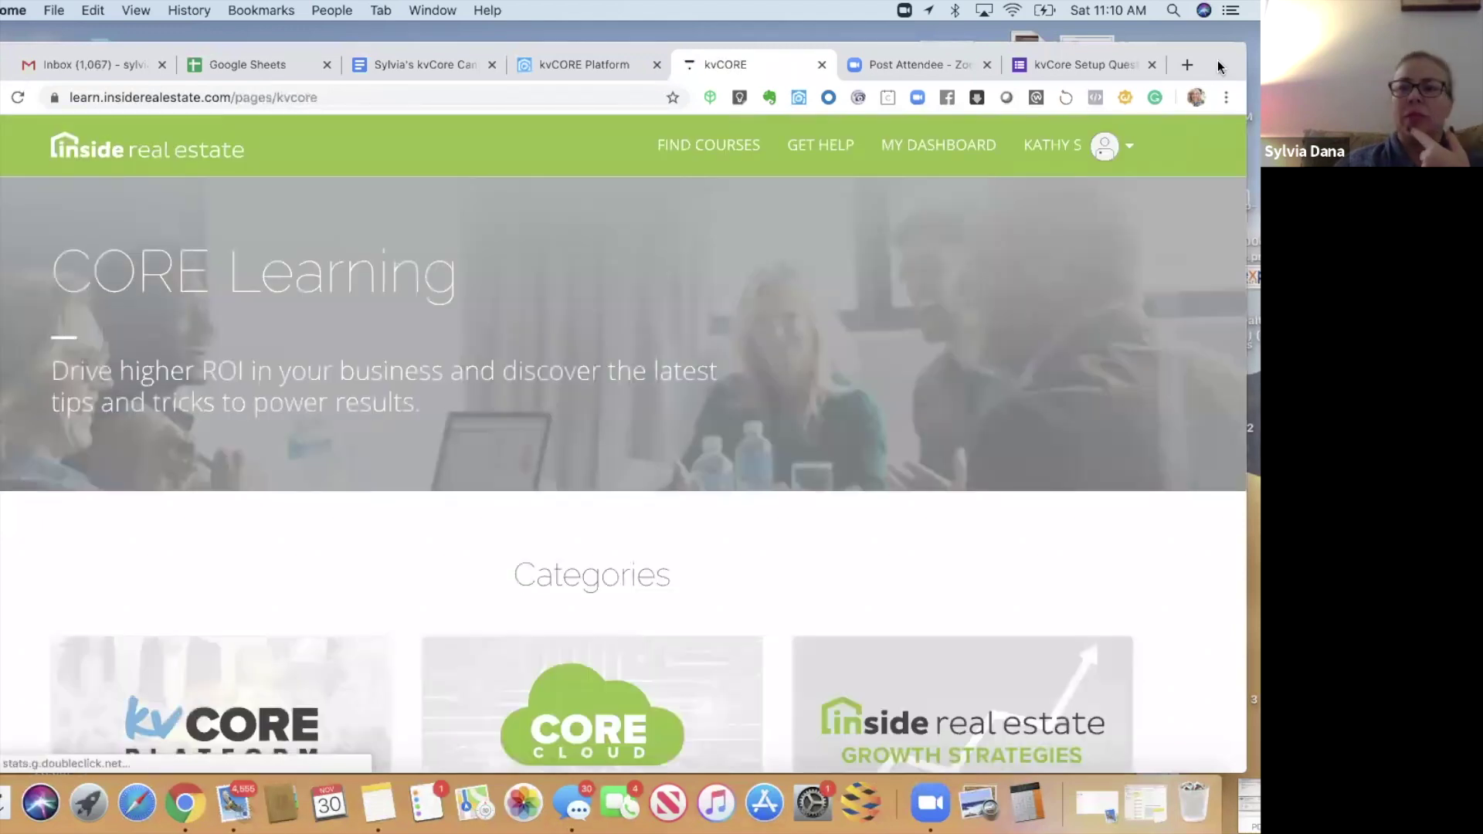
pyautogui.moveTo(1218, 60); pyautogui.dragTo(1229, 63)
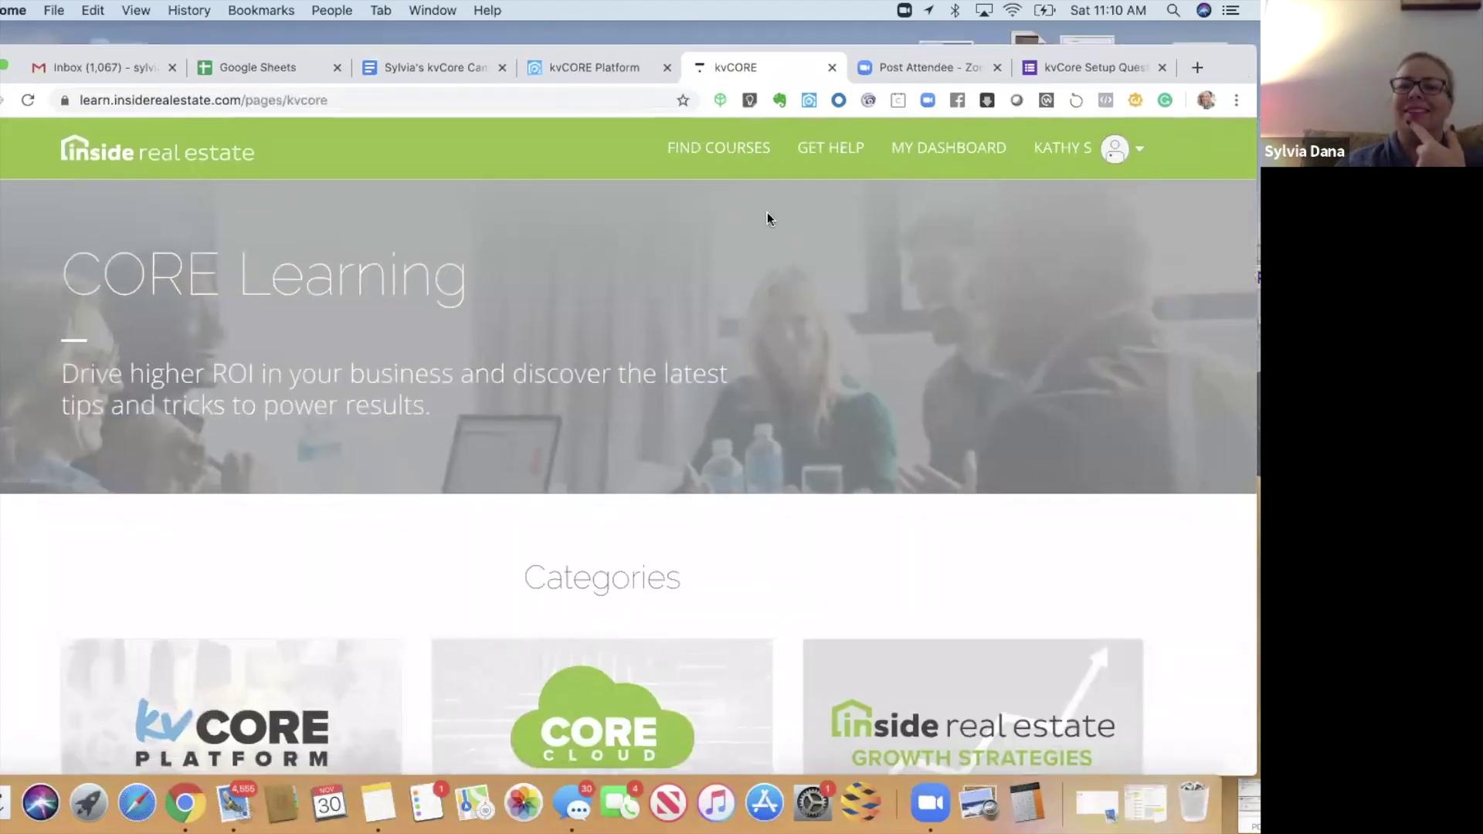
# - Search the kvCORE Platform support section for 'open house'
pyautogui.click(819, 150)
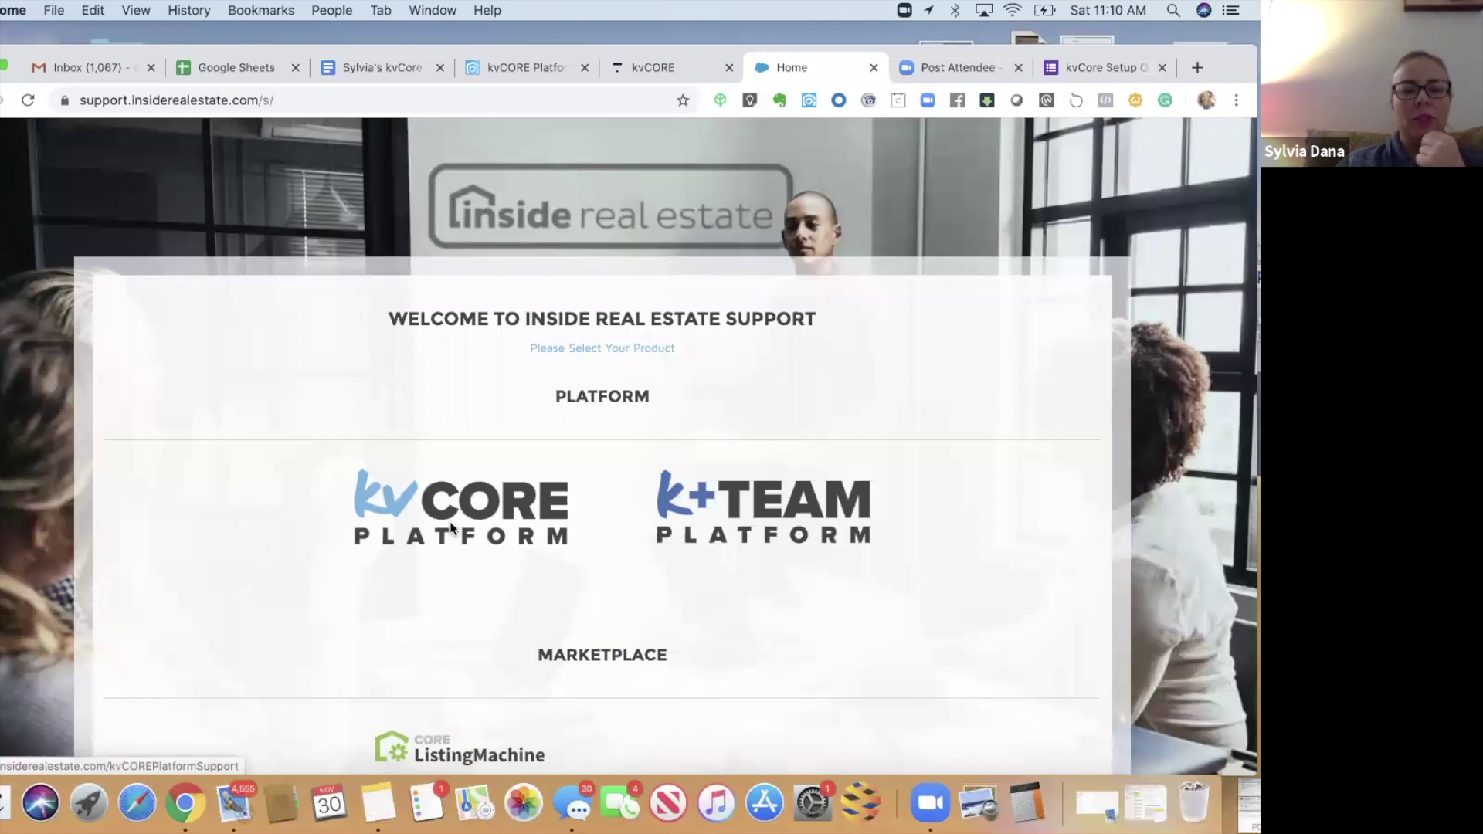
pyautogui.click(452, 529)
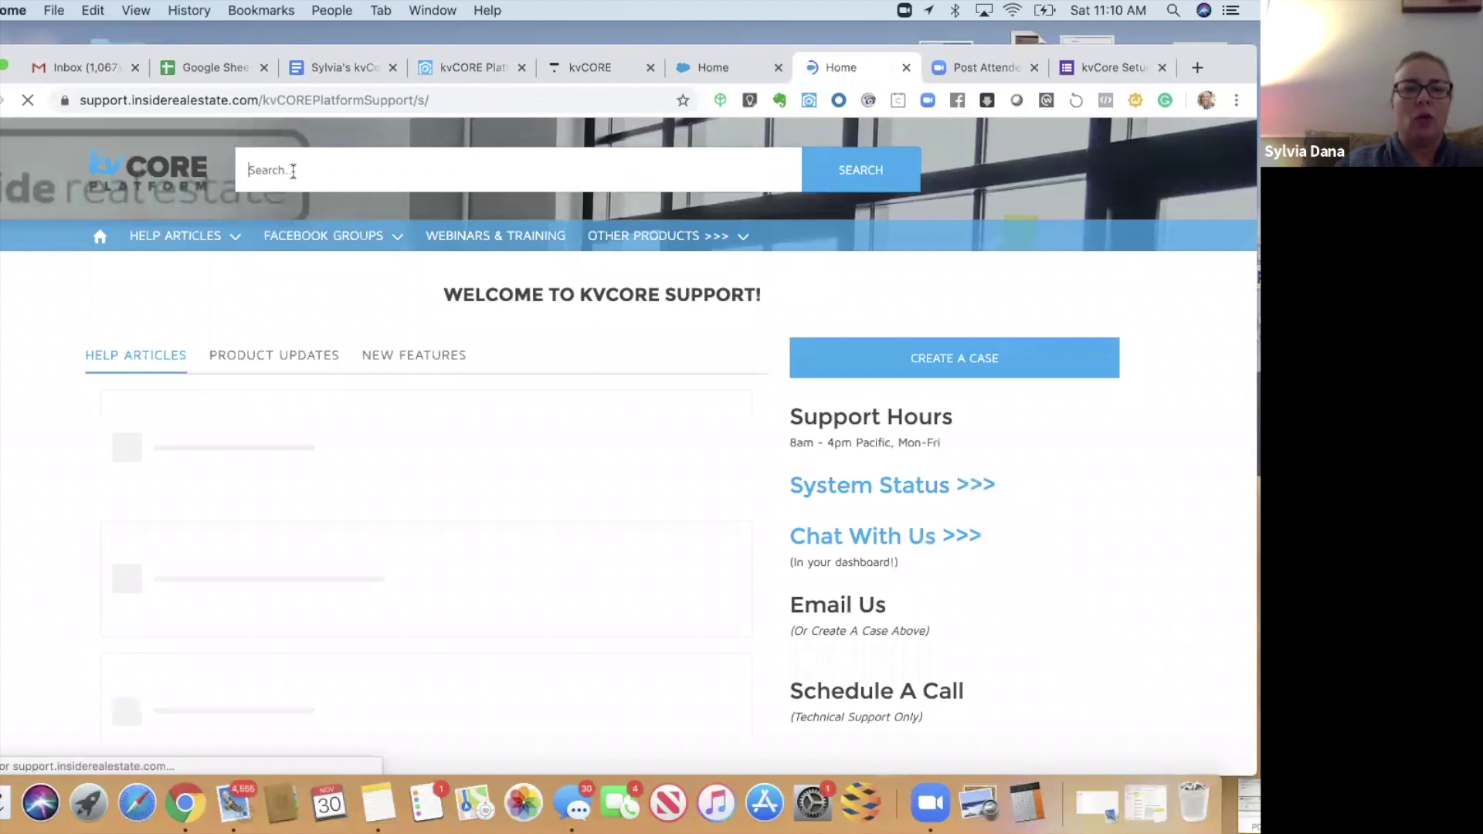
pyautogui.write('open ')
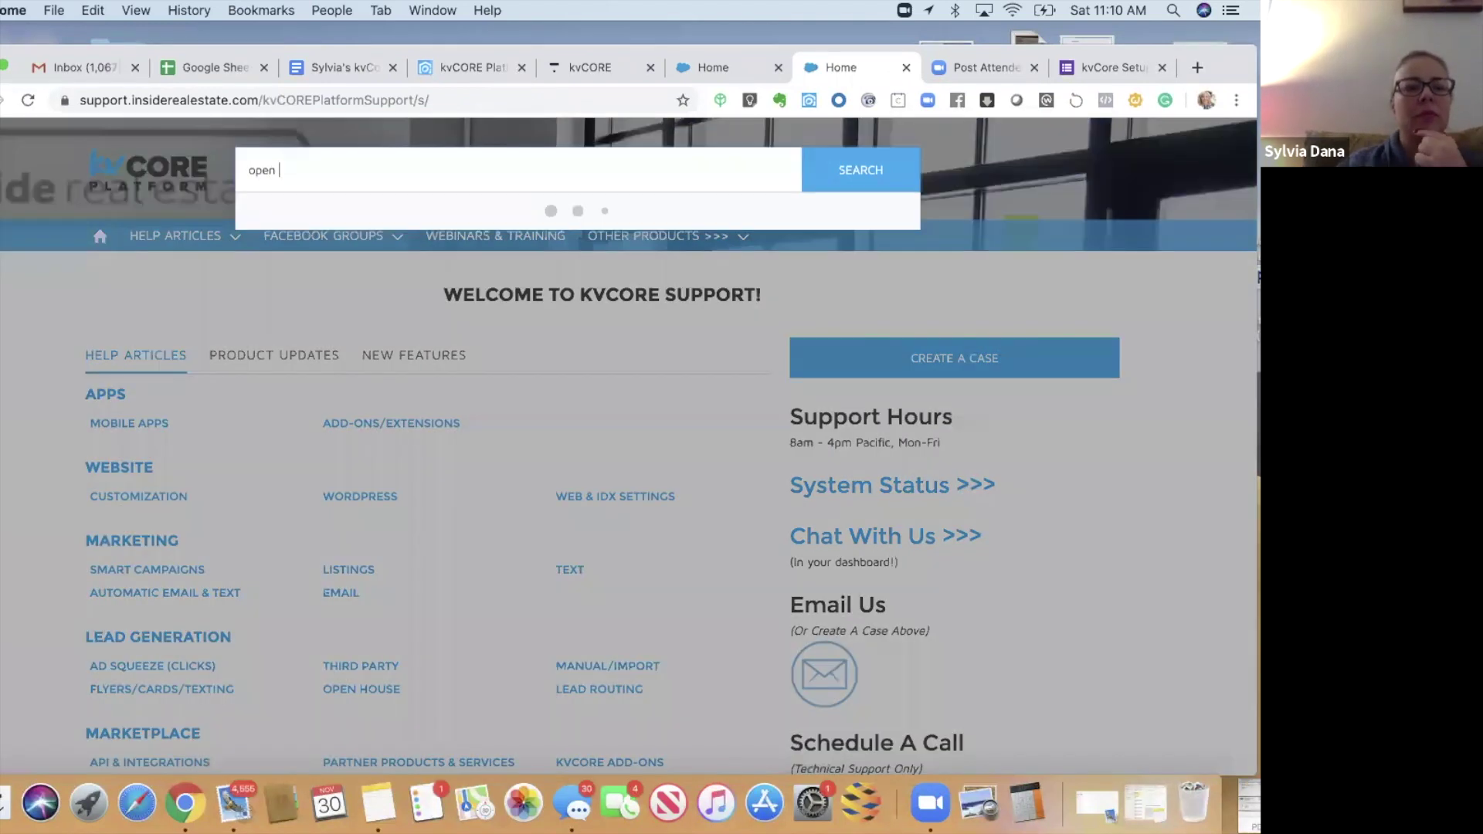
pyautogui.write('house')
pyautogui.press('Return')
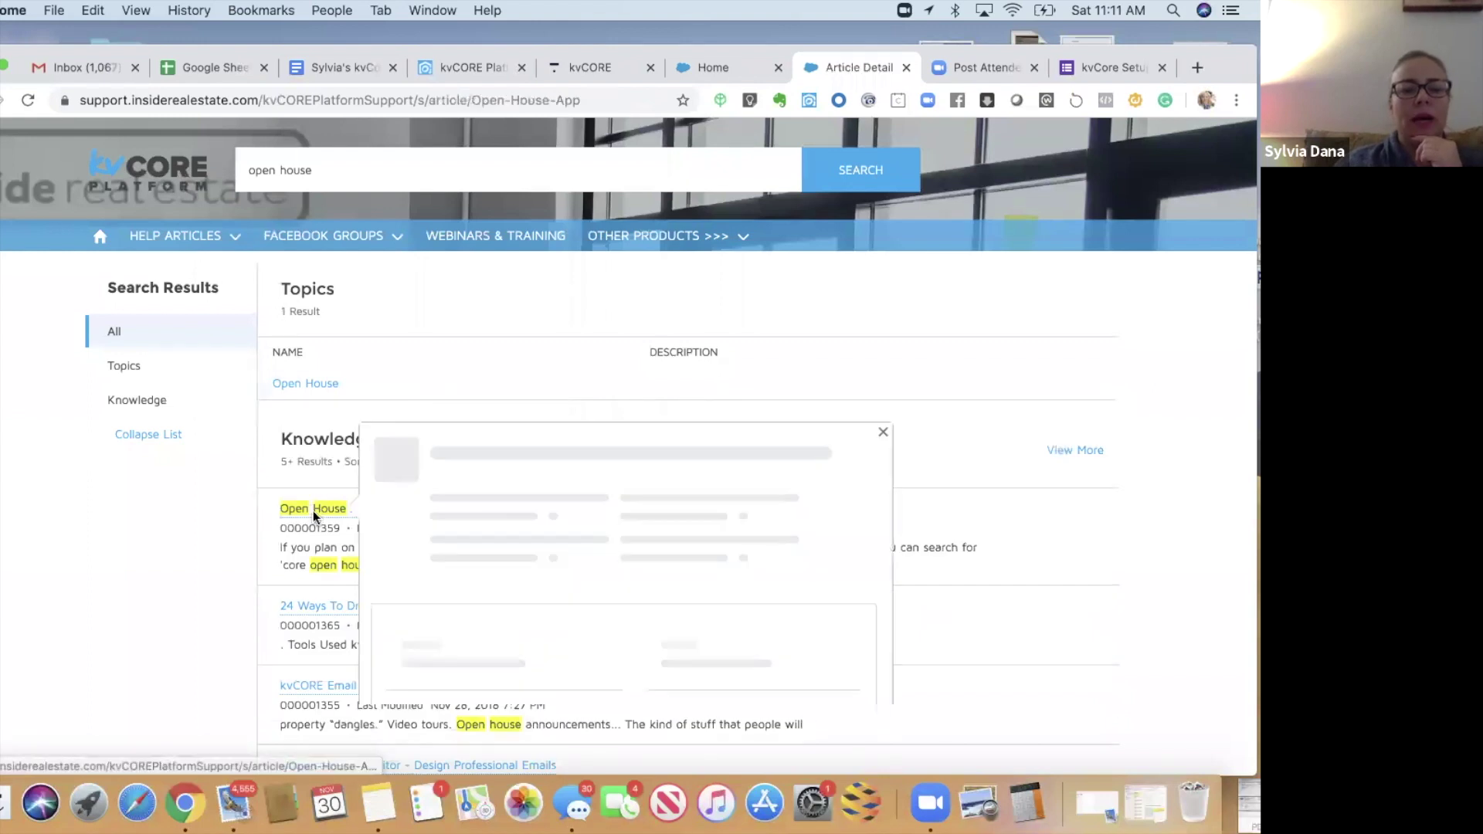
# - Read through the Open House App article on how sign-ins become Prospect leads
pyautogui.click(313, 512)
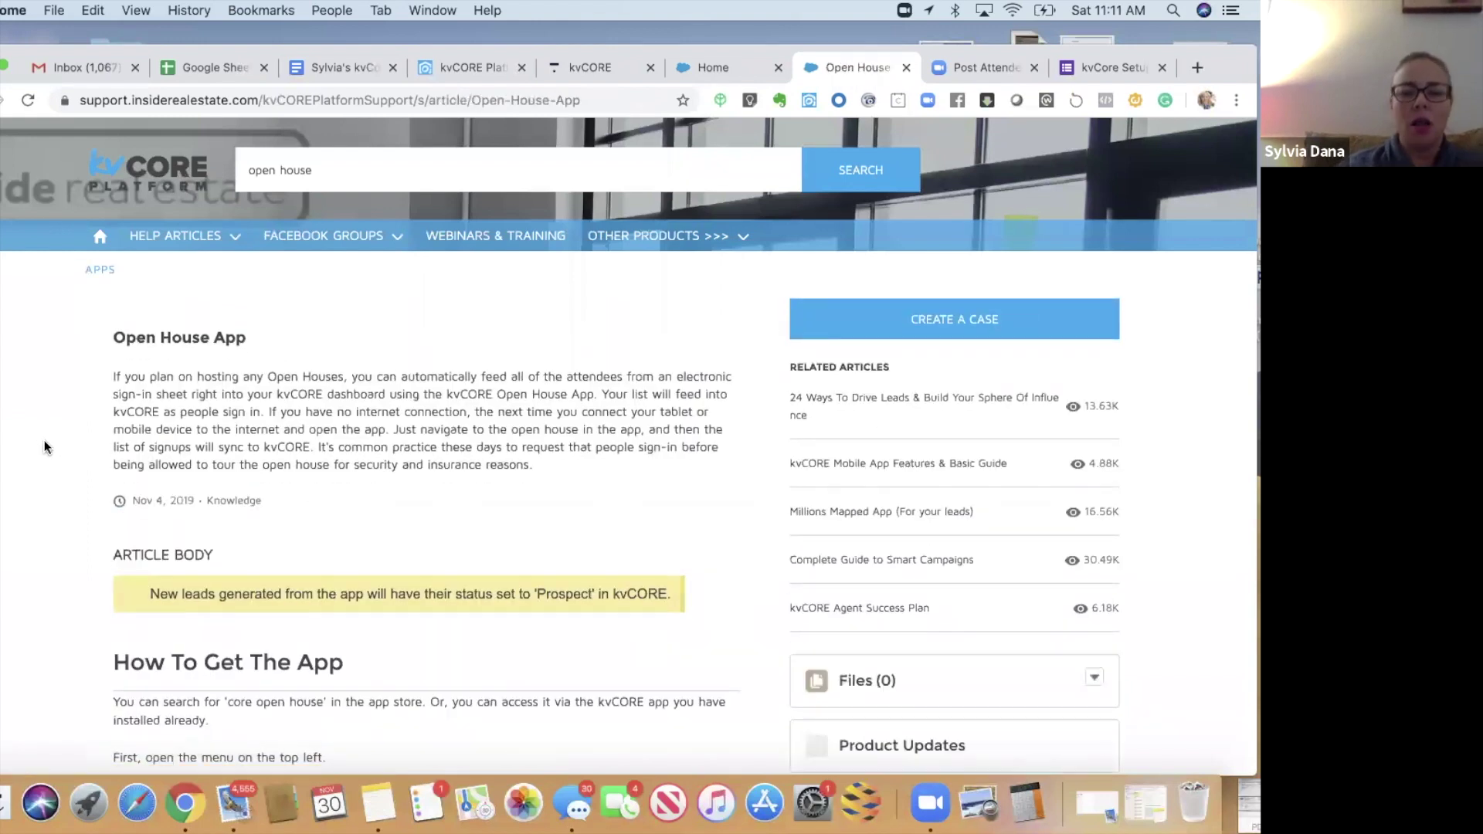
pyautogui.scroll(-5, 44, 447)
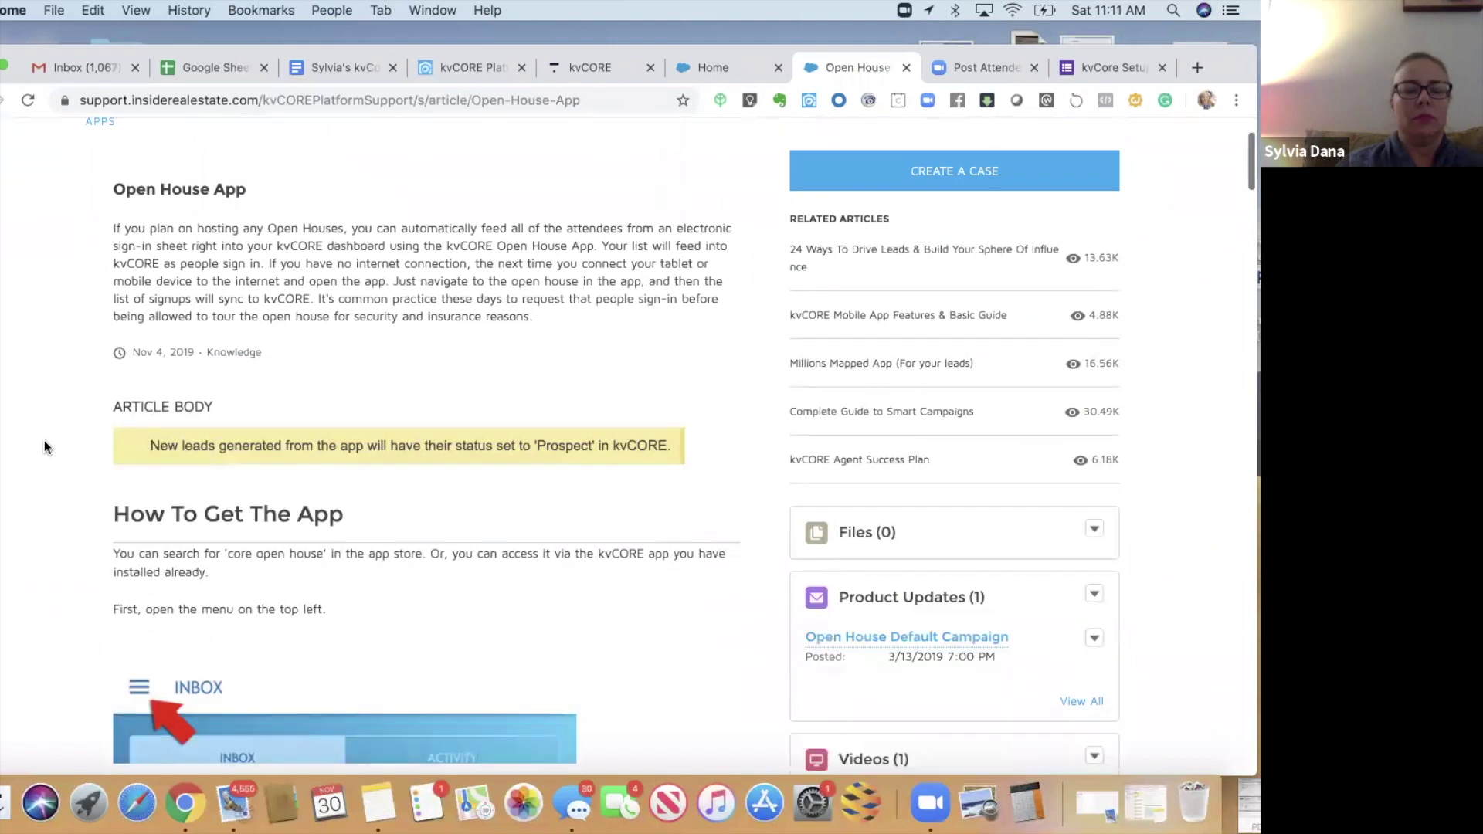
pyautogui.scroll(-5, 44, 446)
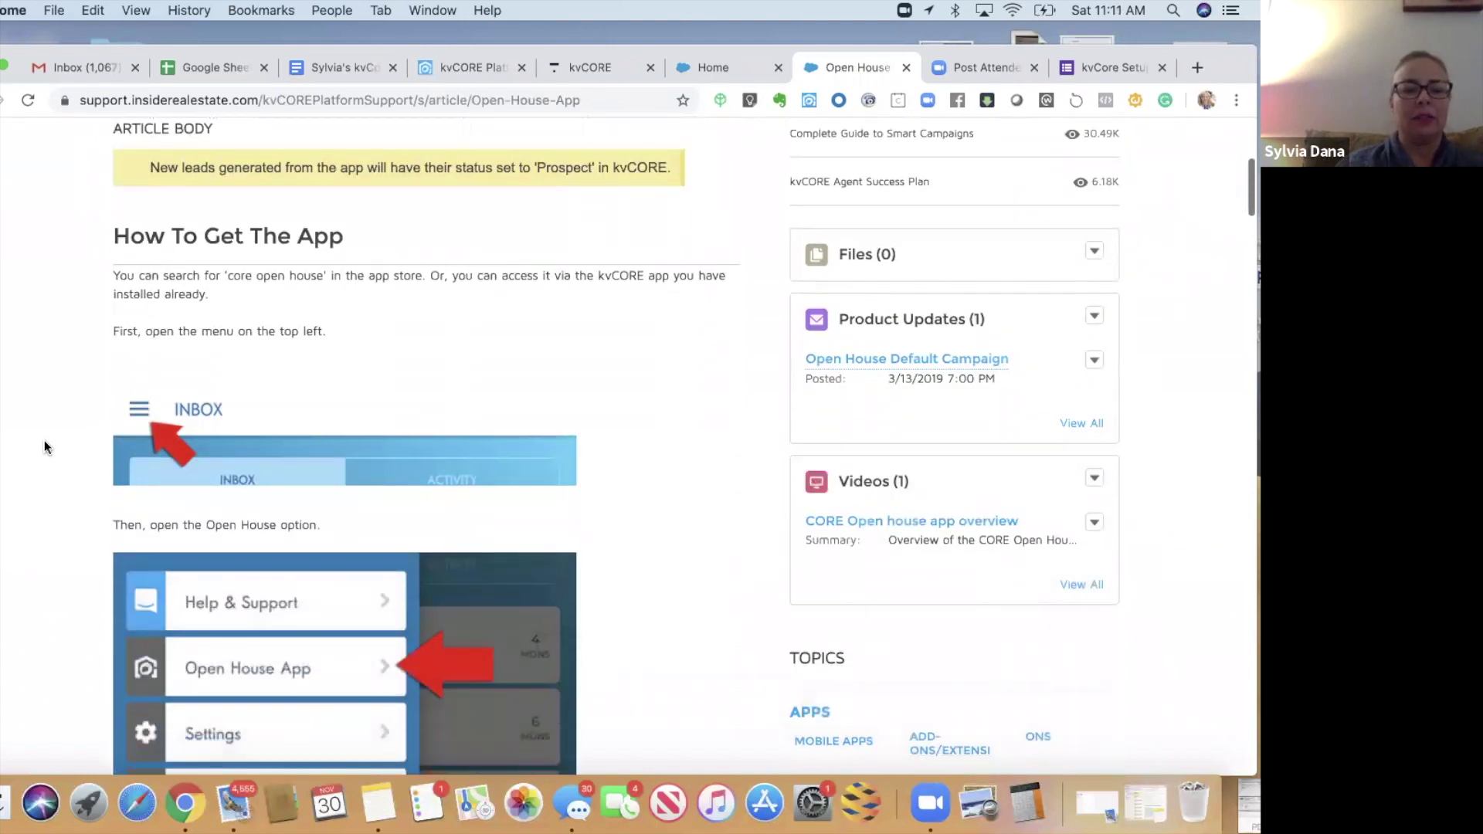
pyautogui.scroll(-7, 44, 446)
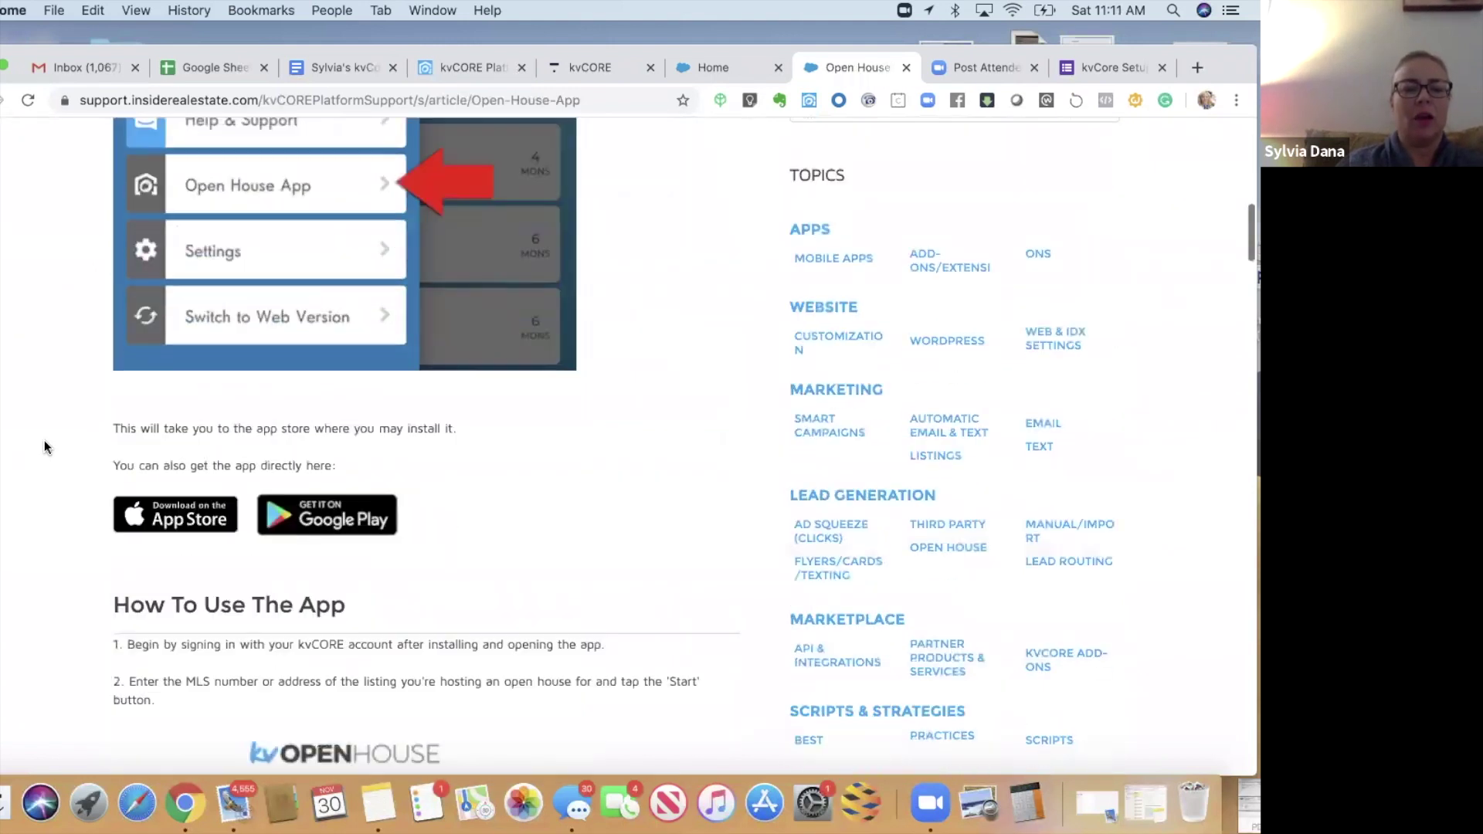
pyautogui.scroll(-5, 44, 446)
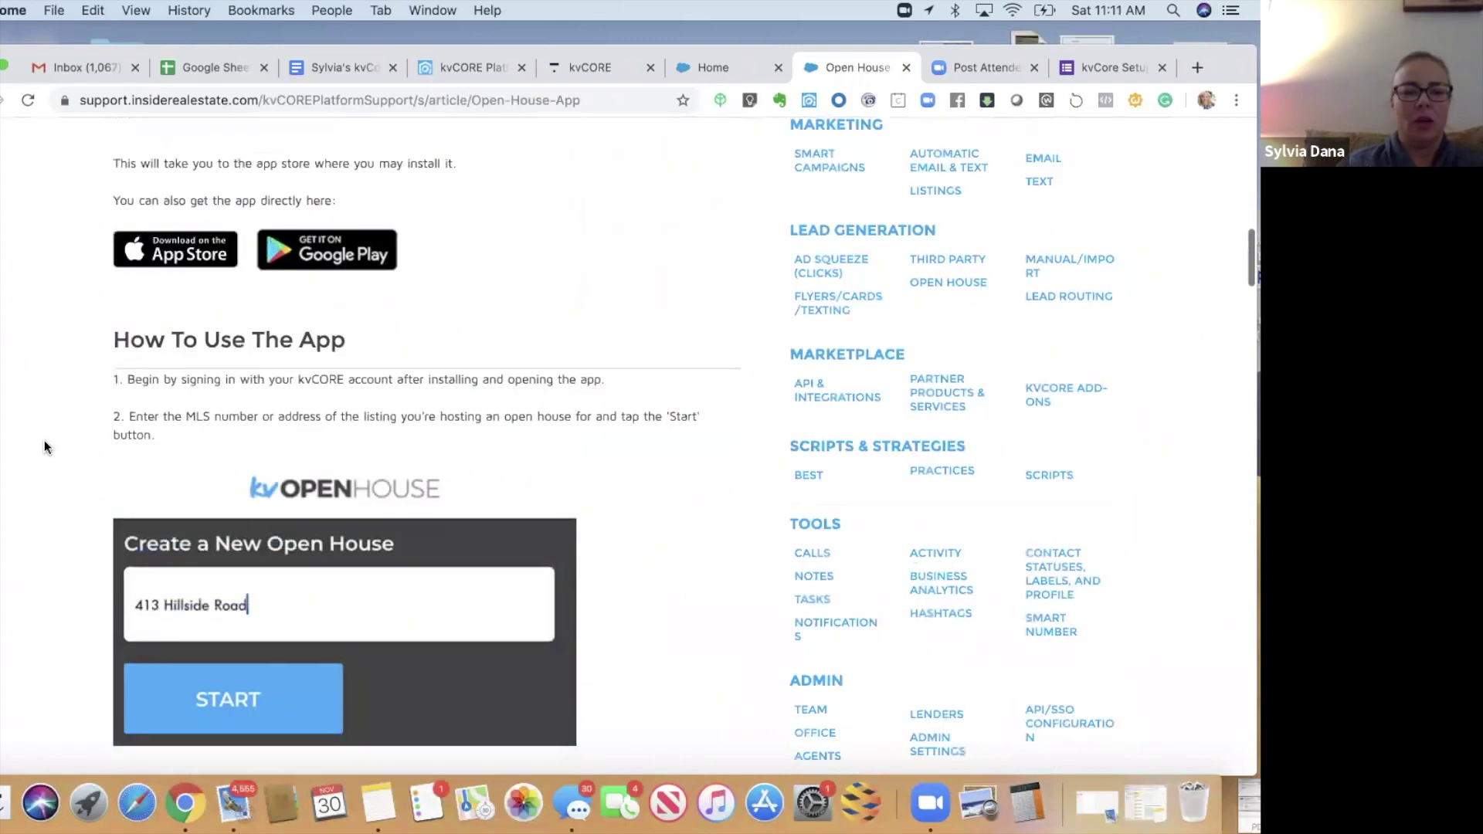
pyautogui.scroll(3, 44, 446)
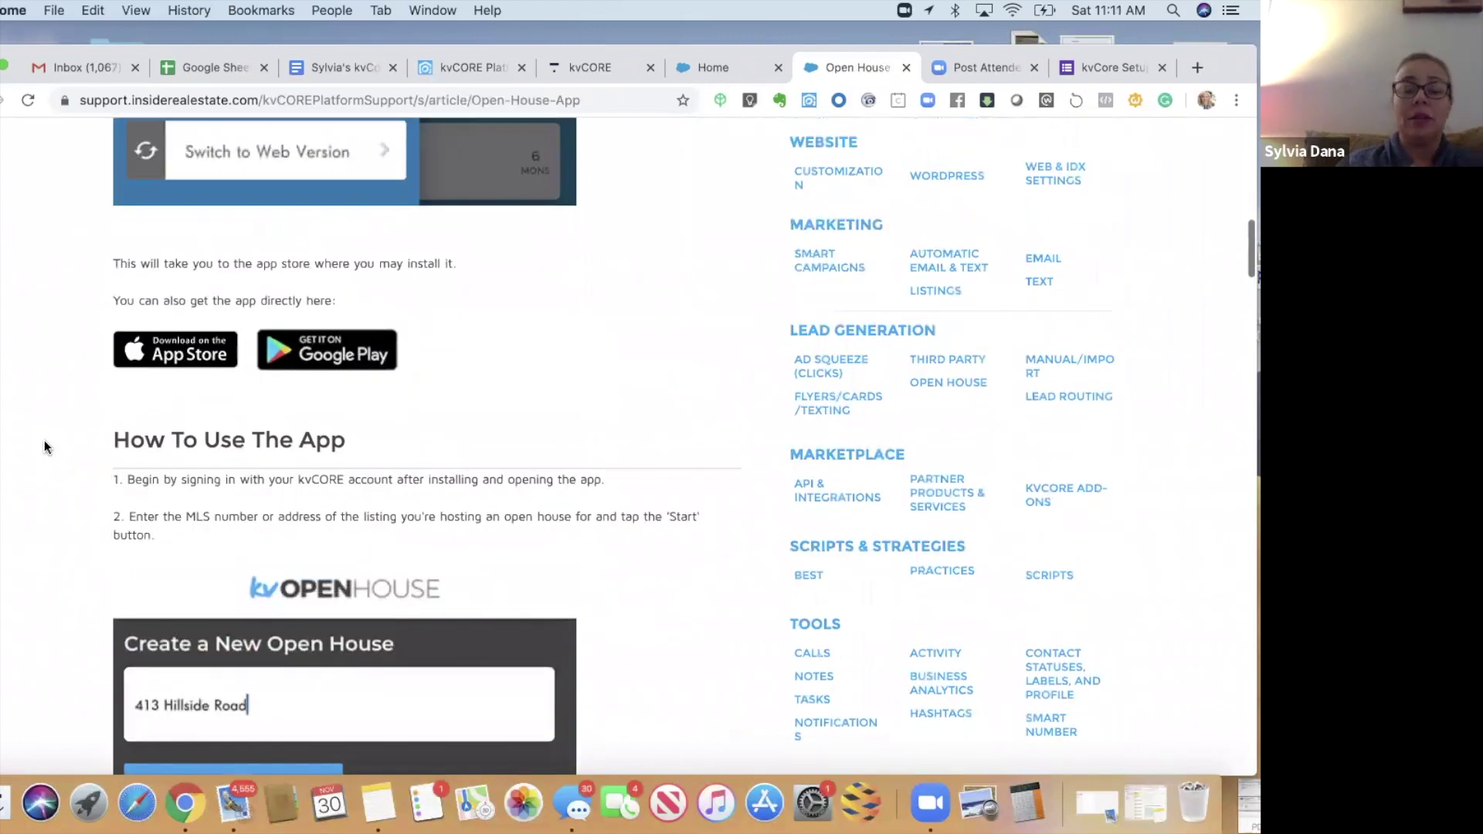
pyautogui.scroll(8, 44, 447)
pyautogui.scroll(3, 44, 447)
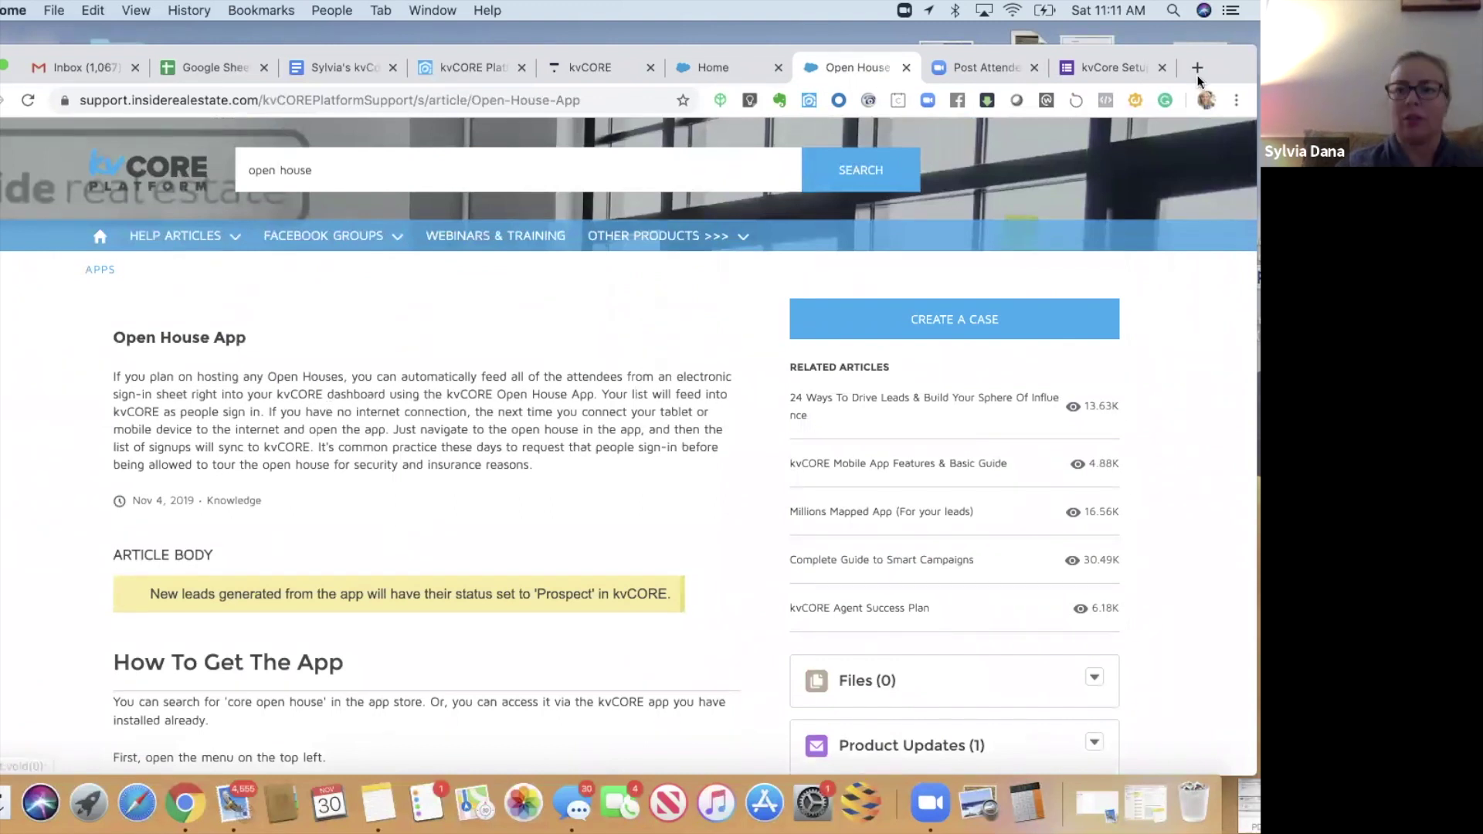
pyautogui.moveTo(545, 90); pyautogui.dragTo(546, 123)
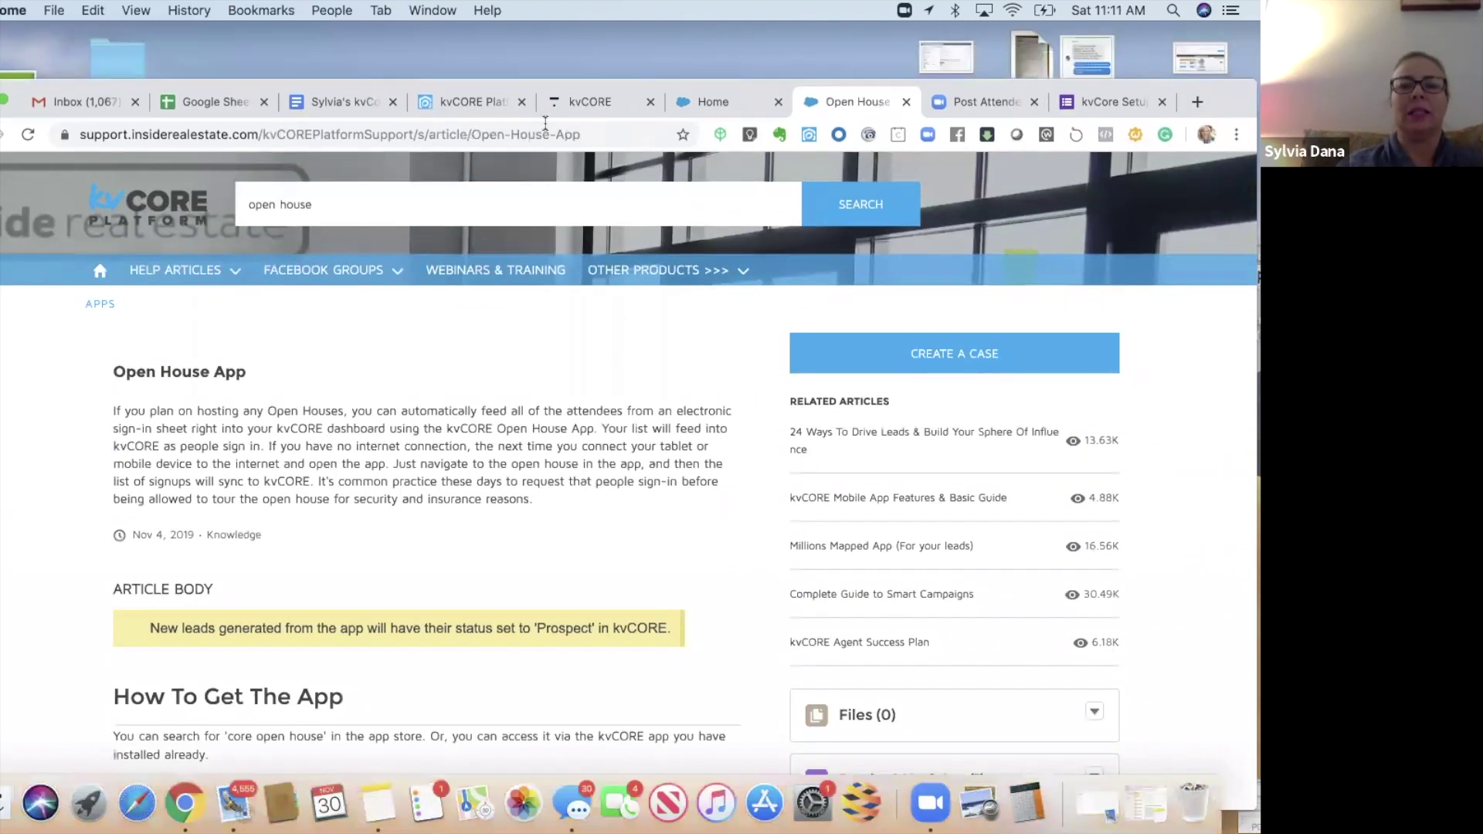
# - Back in kvCORE, edit the Open House campaign to view its Source IS open house trigger
pyautogui.click(413, 112)
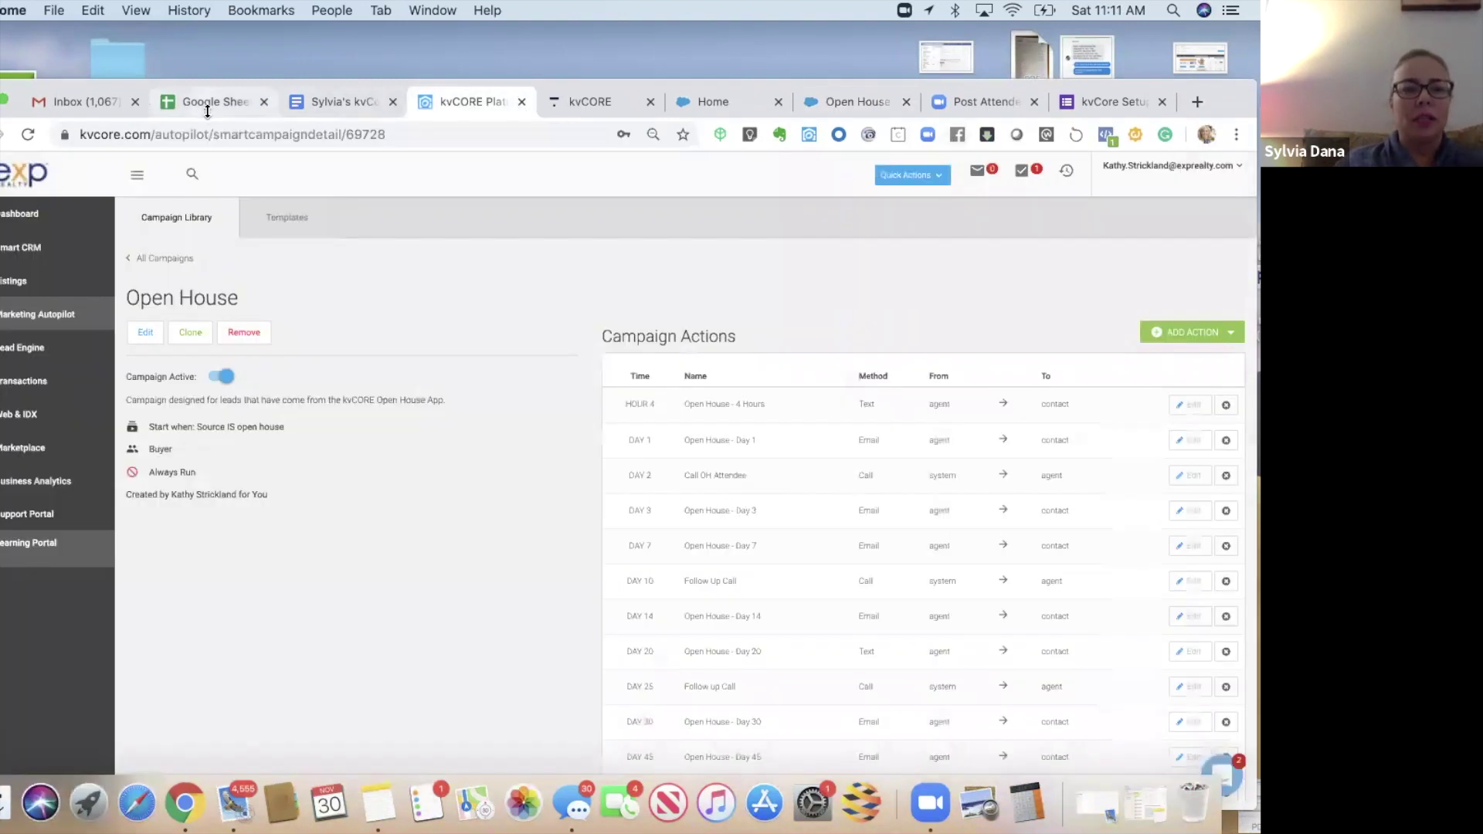
pyautogui.moveTo(161, 78); pyautogui.dragTo(160, 21)
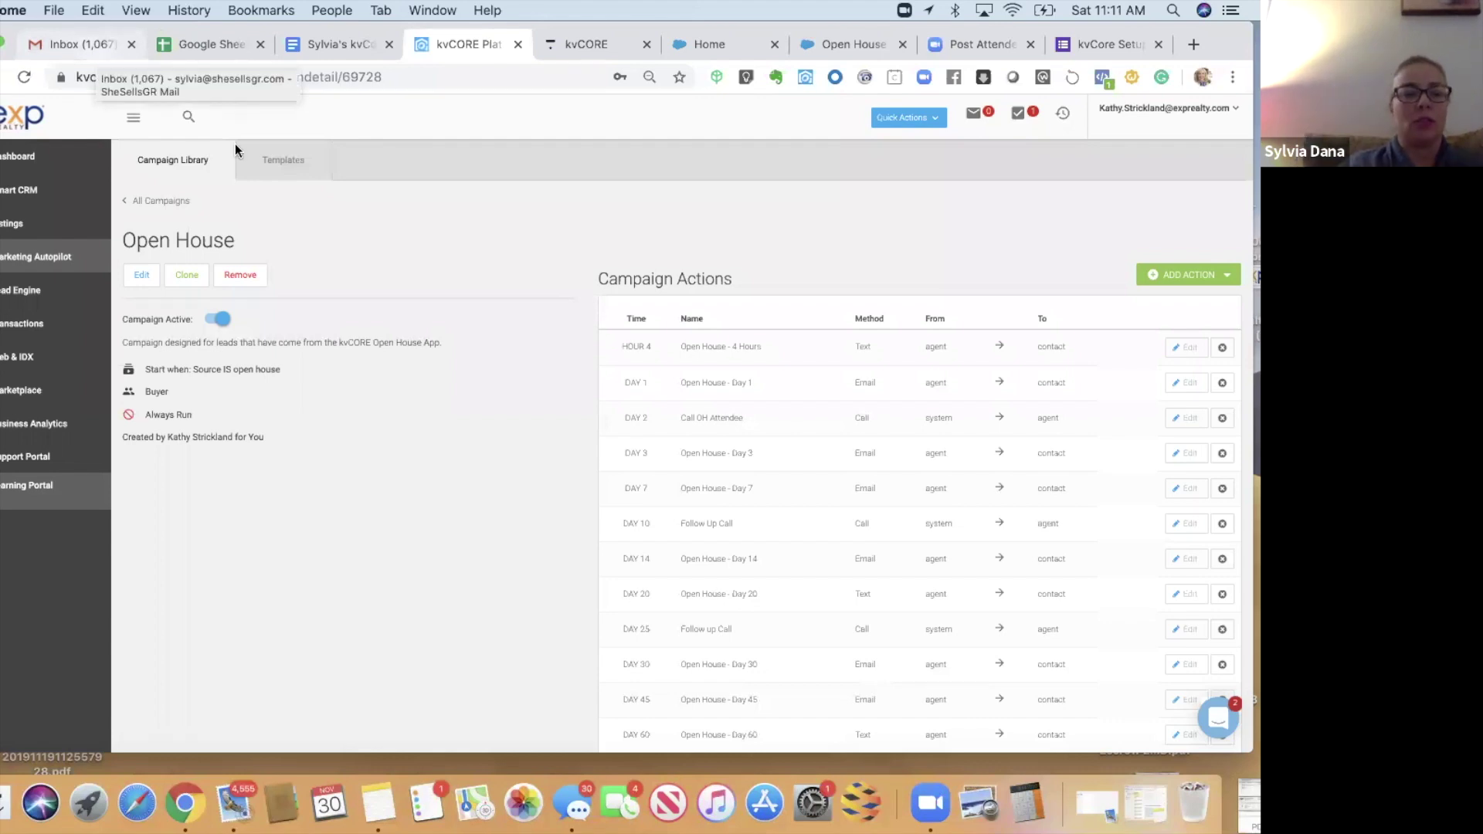
pyautogui.click(141, 279)
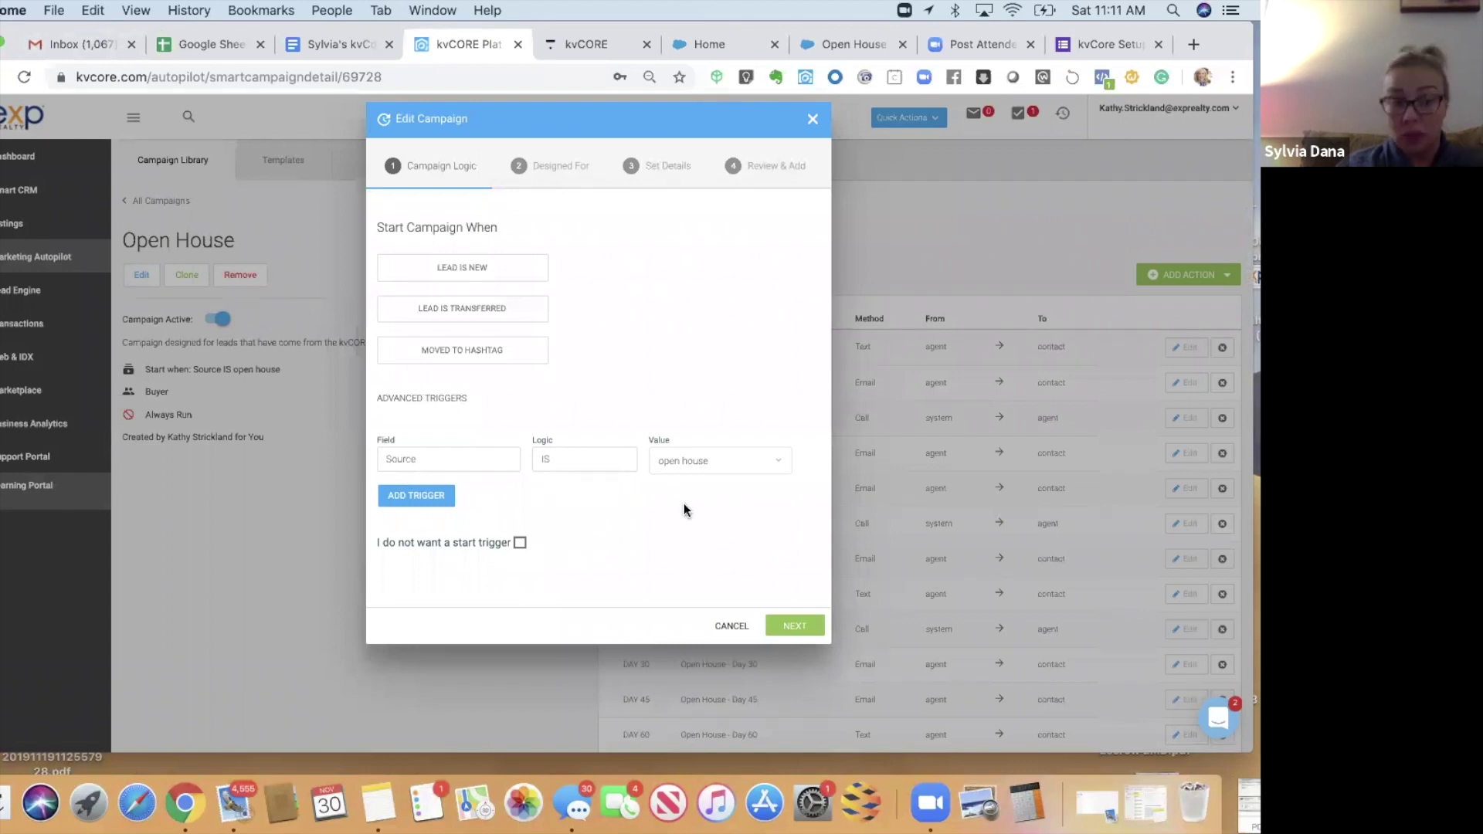
# - Advance to the audience step, then close the Open House editor without saving
pyautogui.click(776, 625)
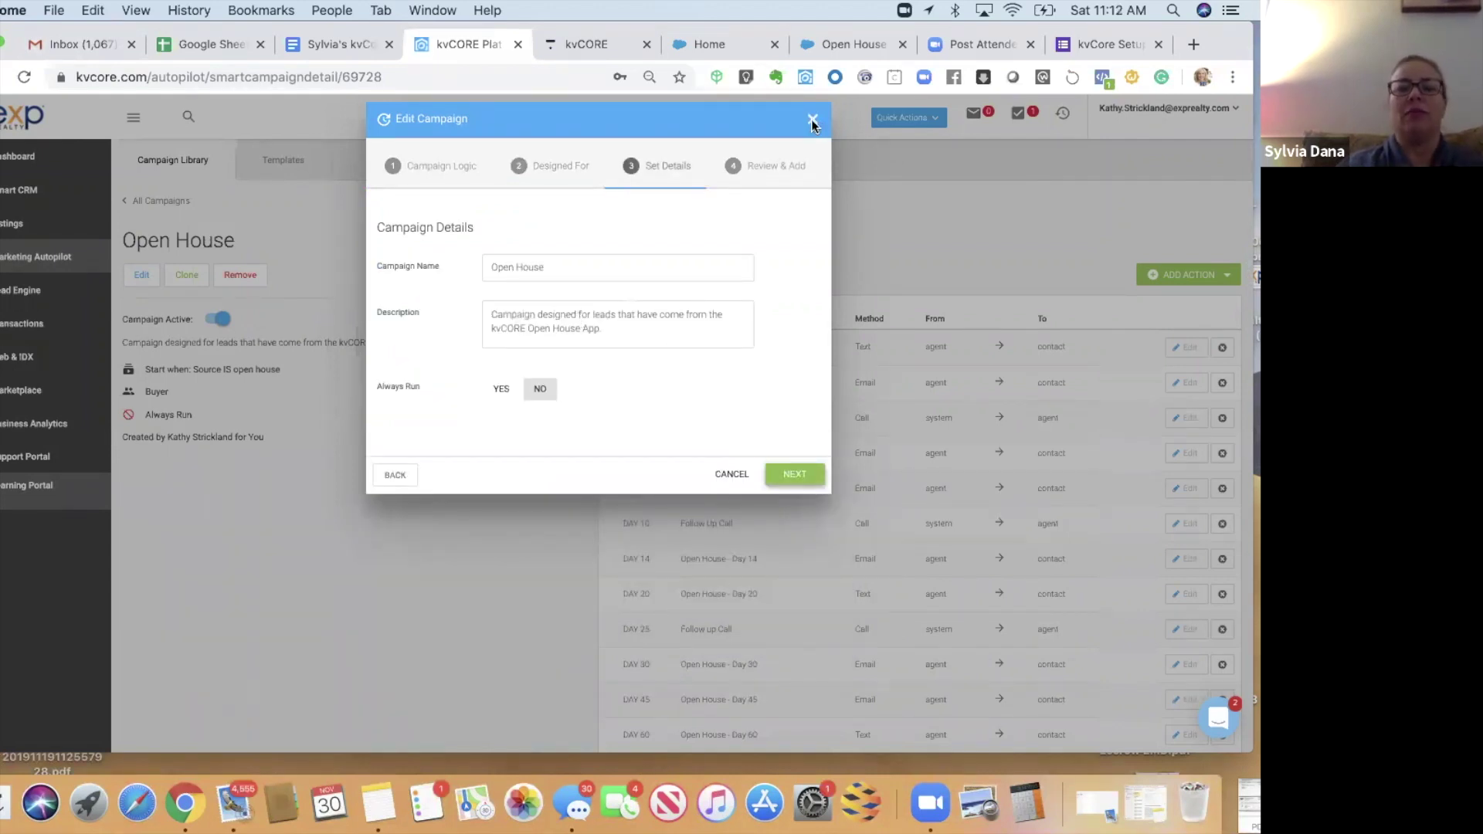
pyautogui.click(552, 506)
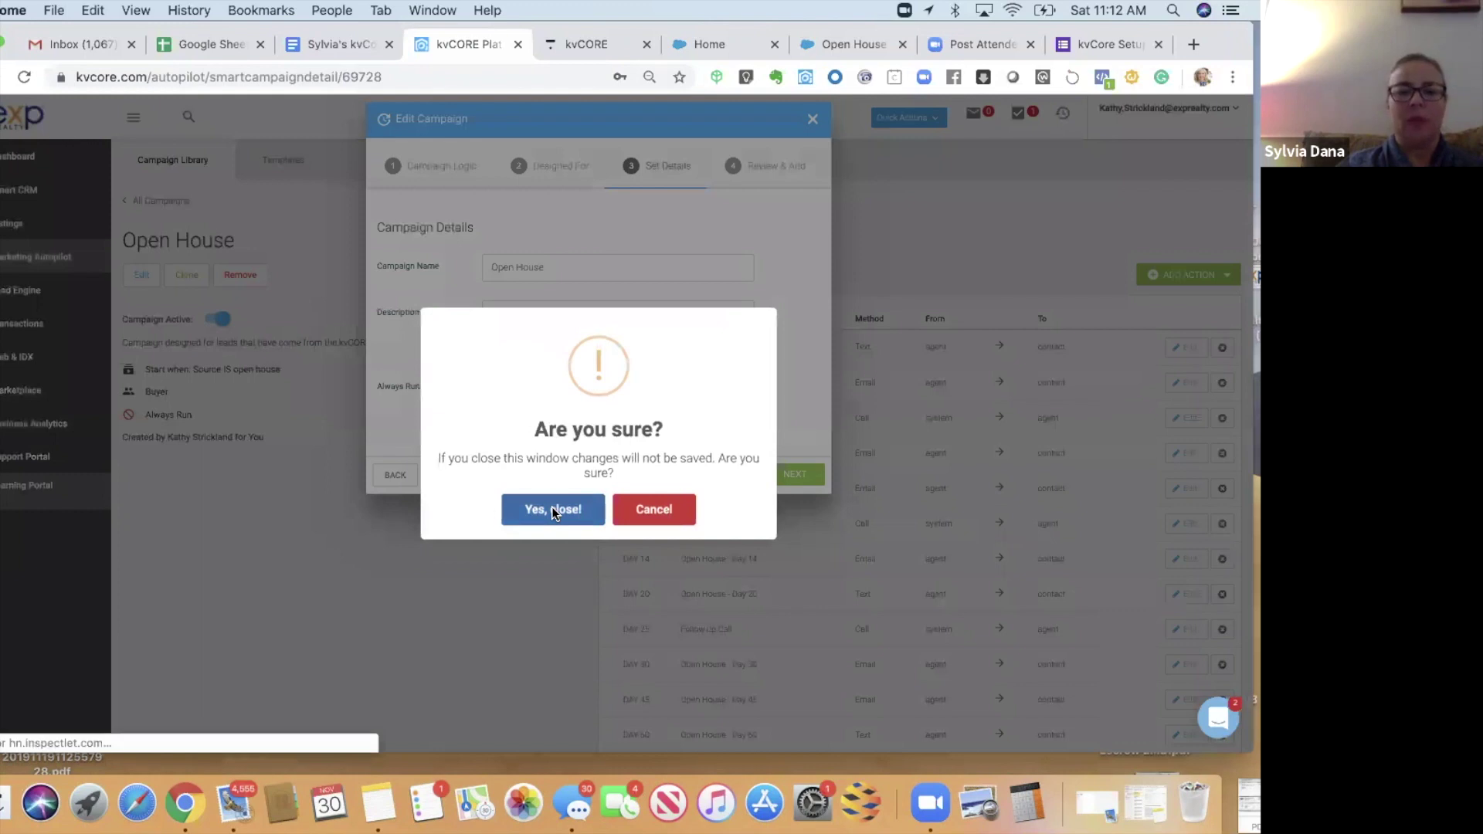
pyautogui.click(551, 507)
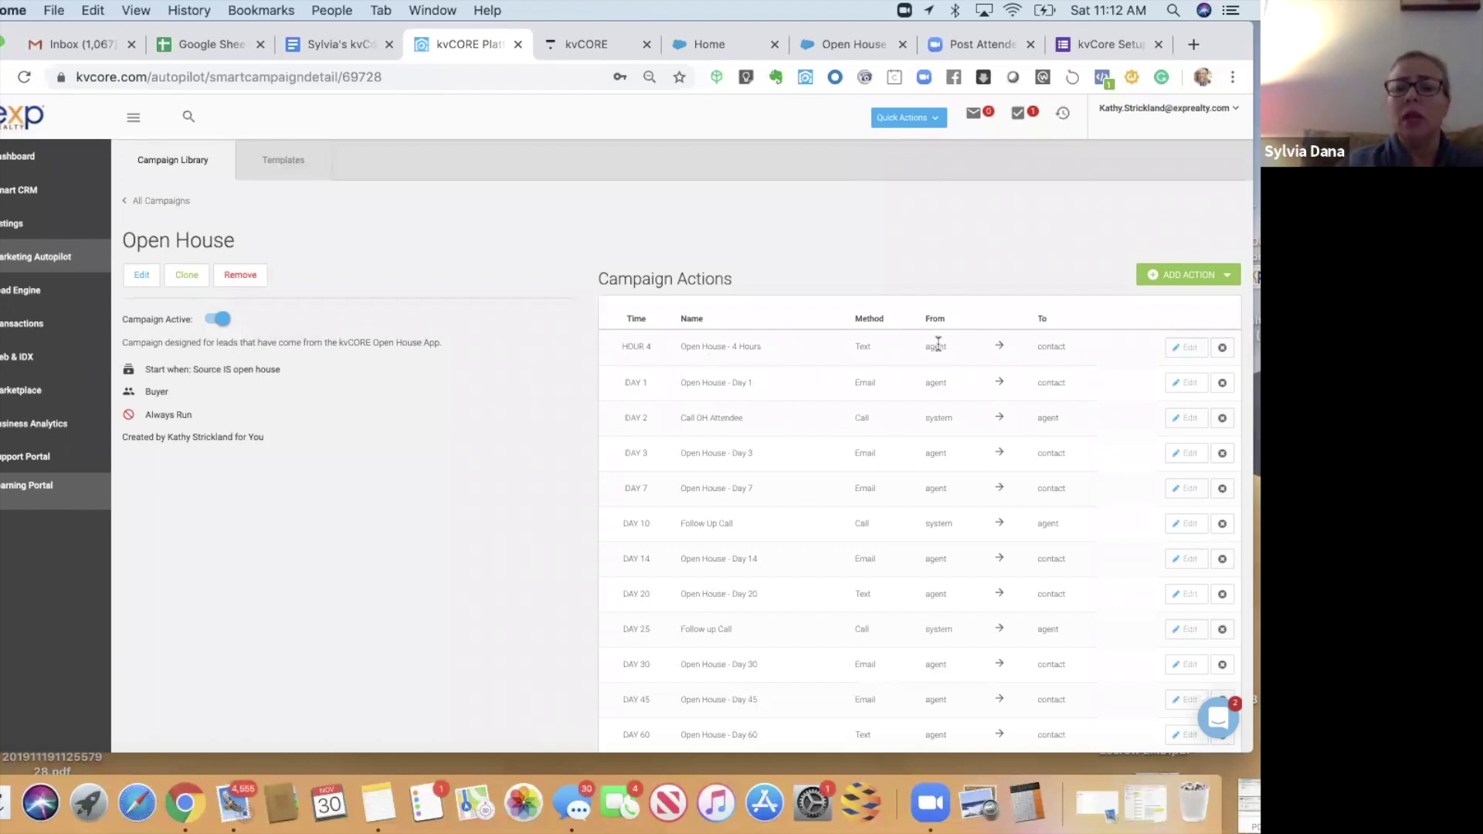
pyautogui.click(1189, 351)
pyautogui.click(510, 267)
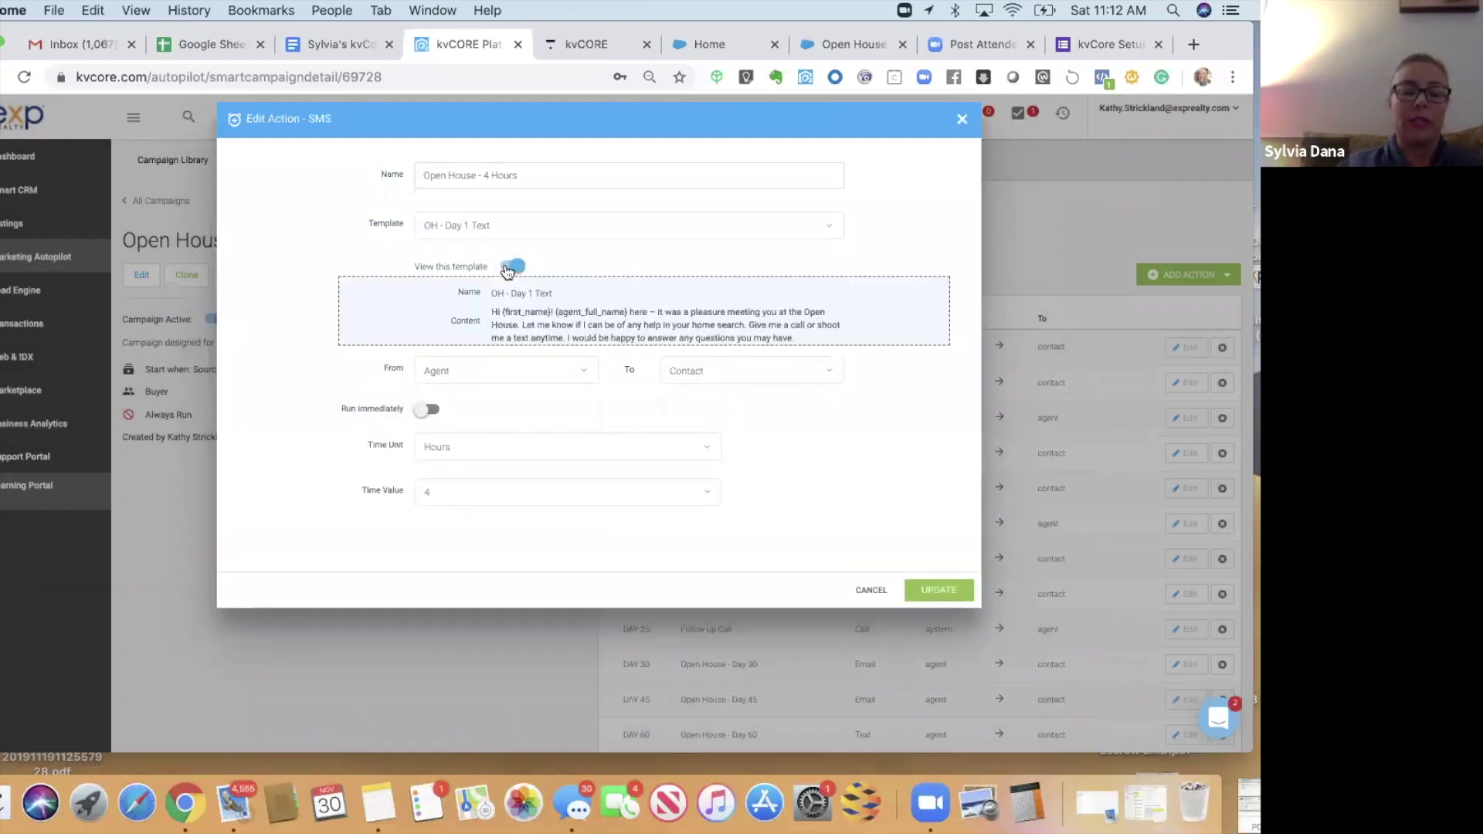
pyautogui.click(962, 122)
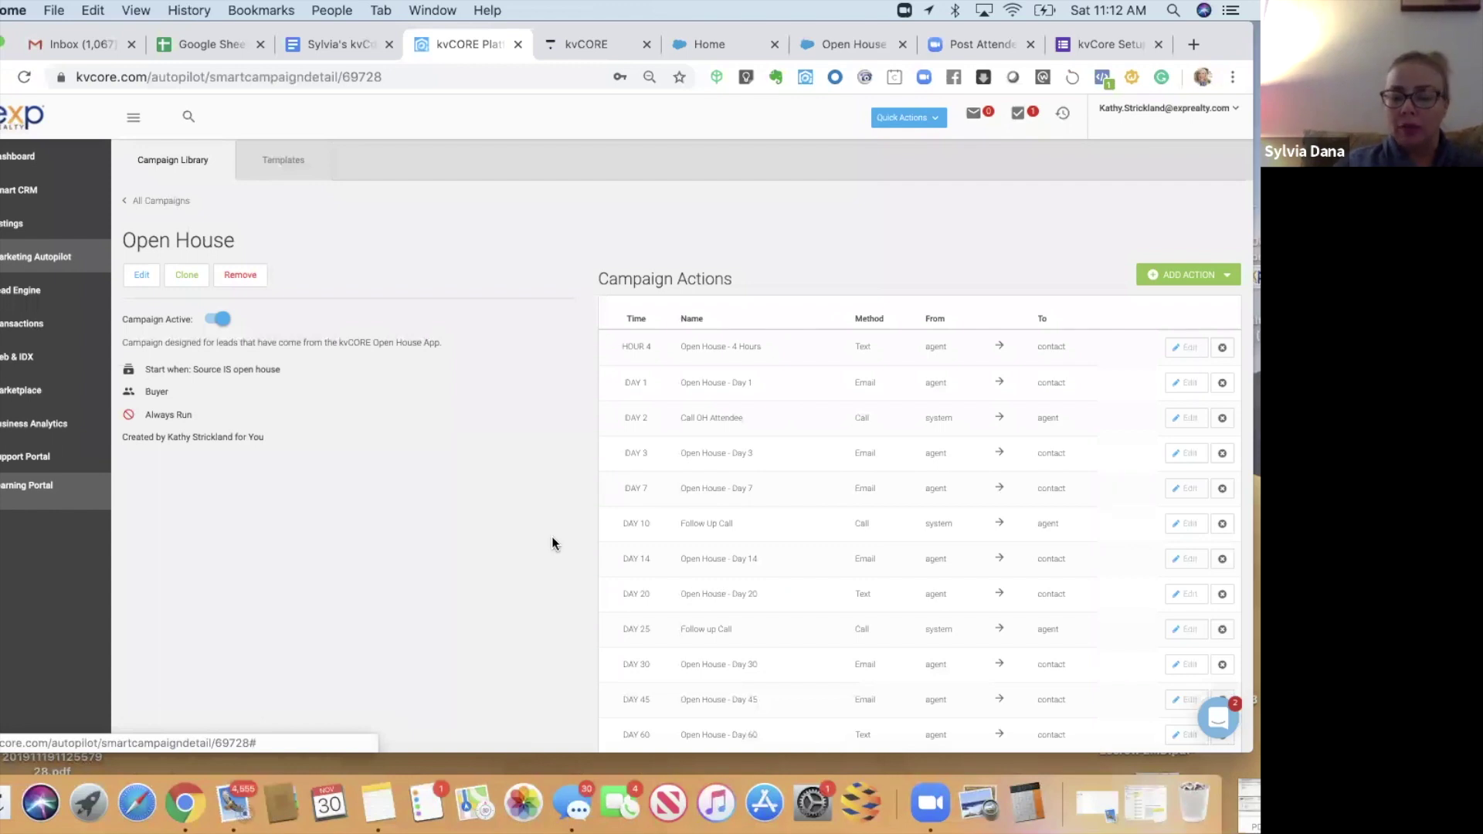
pyautogui.scroll(-3, 552, 538)
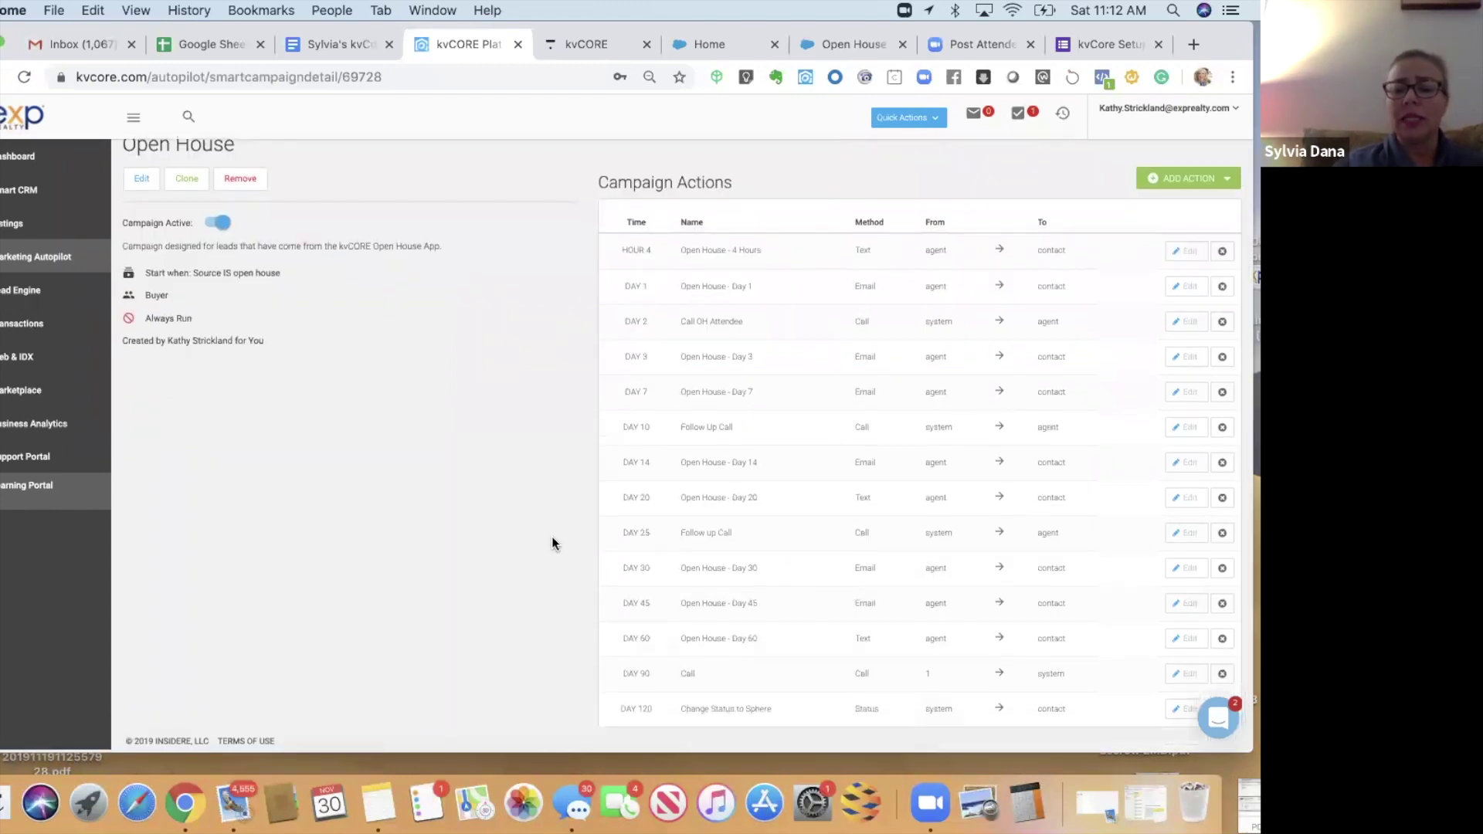
pyautogui.scroll(3, 552, 538)
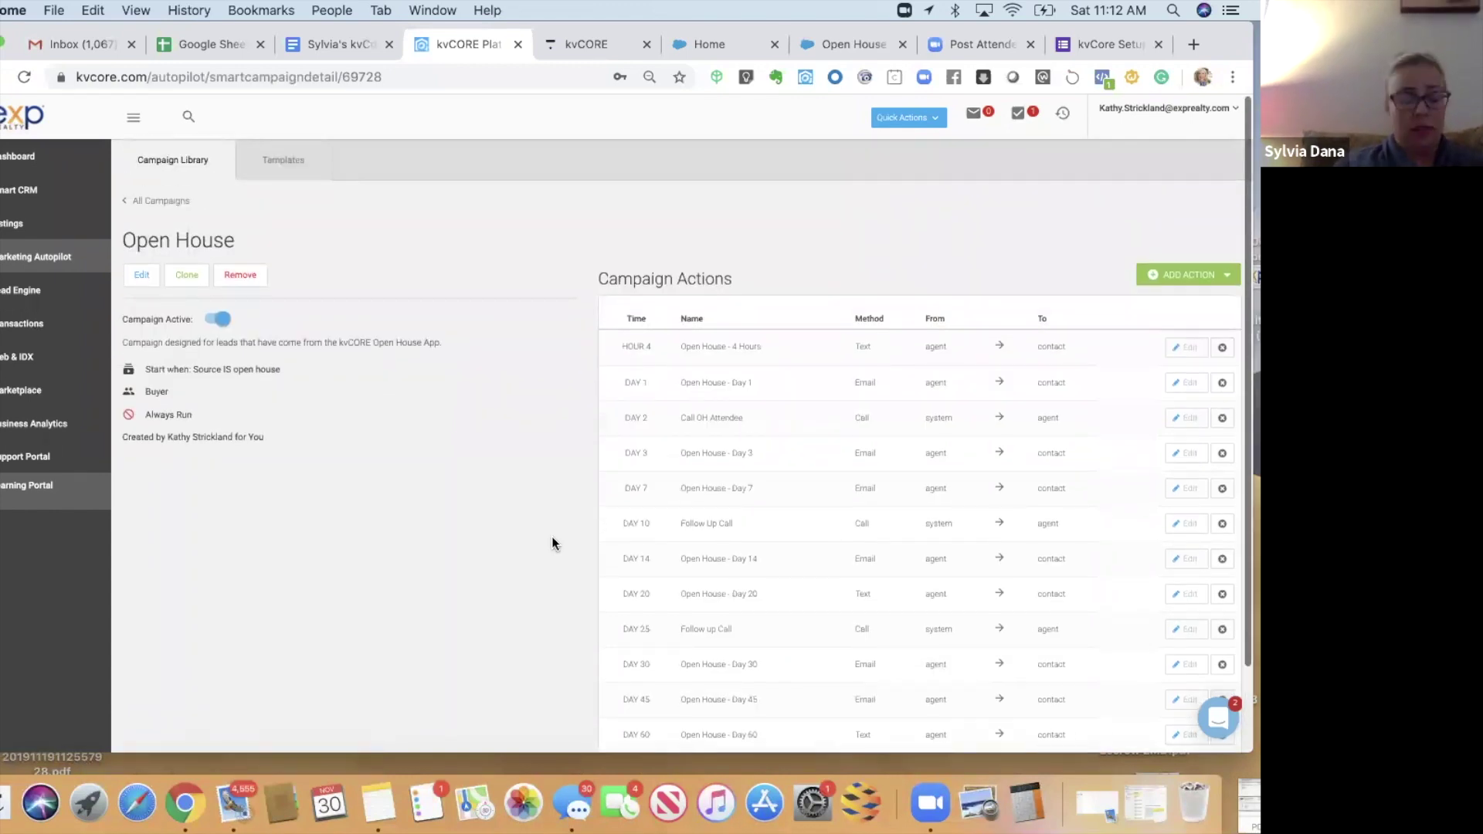
# - Go back to All Campaigns to see the five My Library campaigns, only Sphere inactive
pyautogui.click(156, 202)
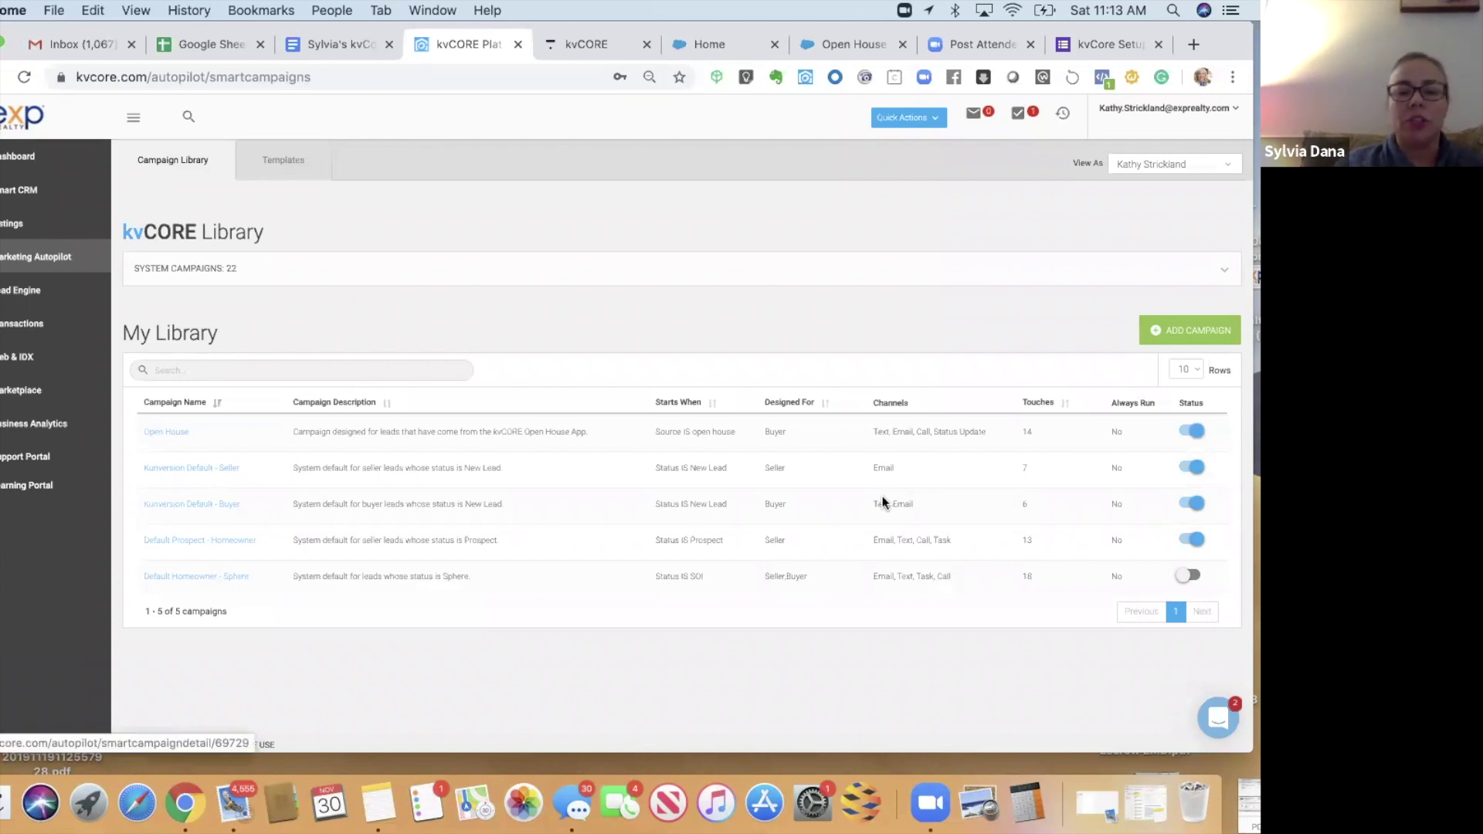
pyautogui.click(235, 470)
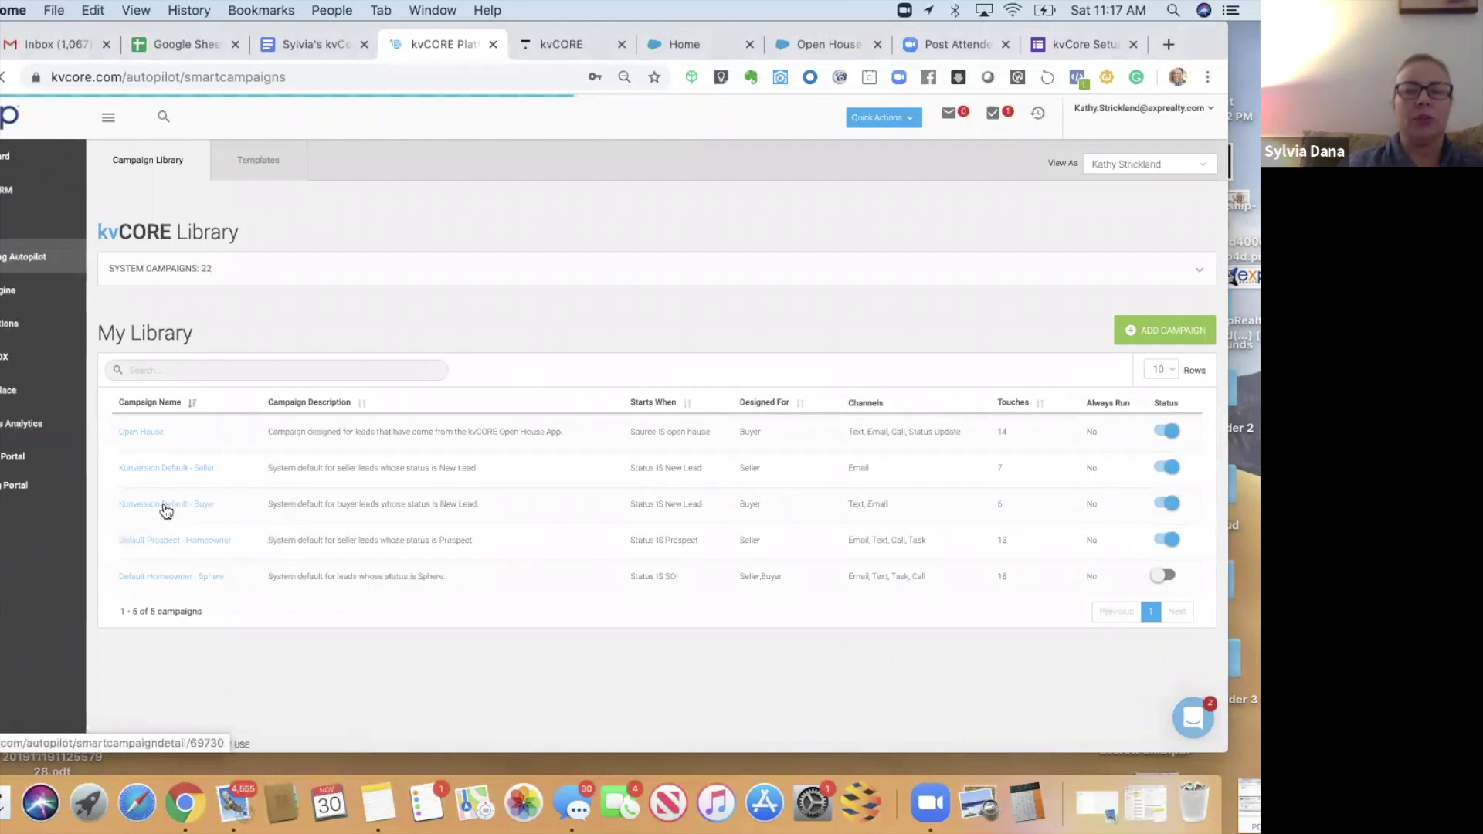
pyautogui.click(166, 510)
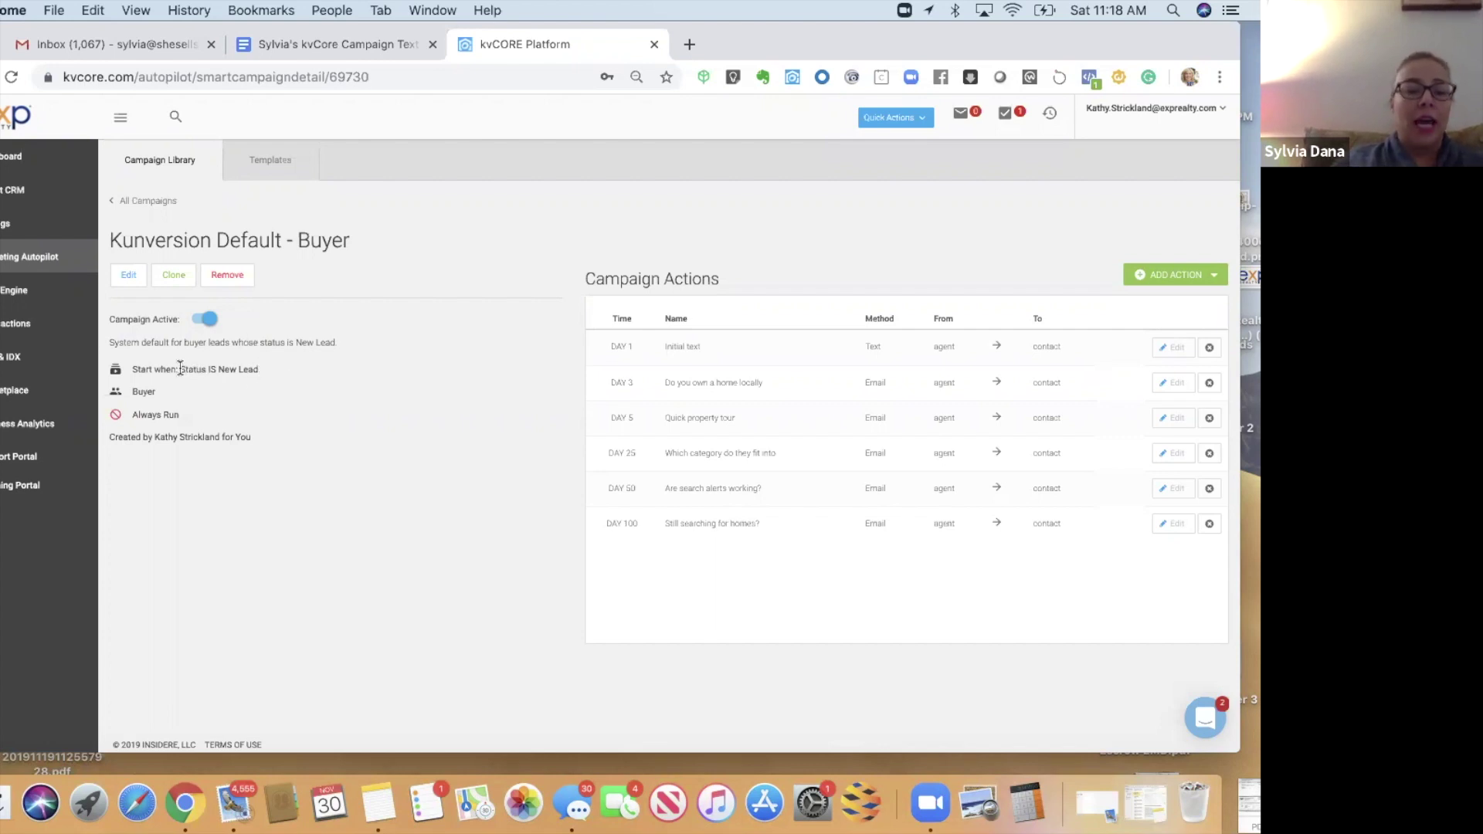
# - Highlight the Status IS New Lead start trigger of the Kunversion Default - Buyer campaign
pyautogui.moveTo(180, 369); pyautogui.dragTo(279, 373)
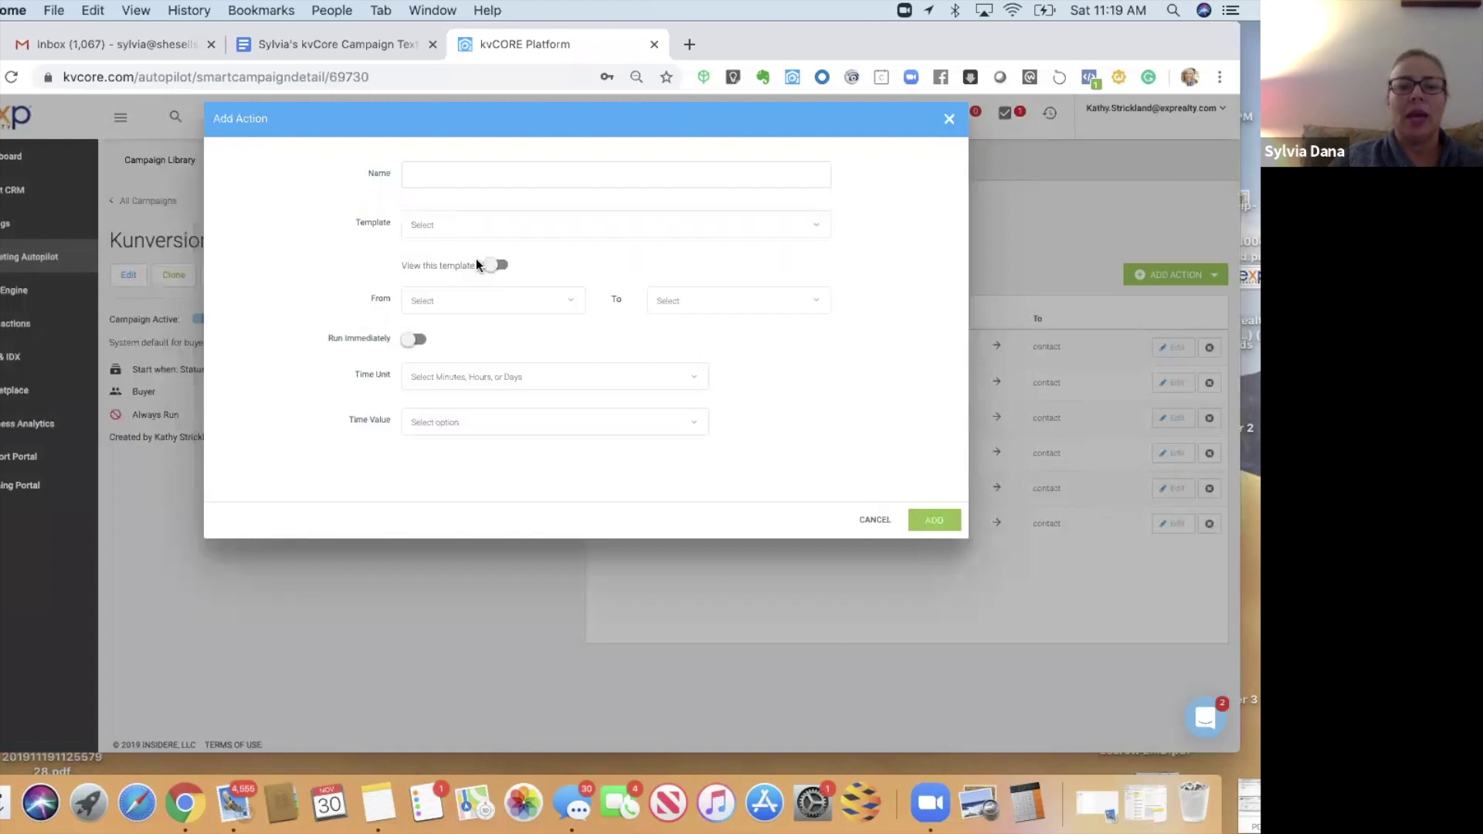
# - Preview the text action's message template, then open the Default Prospect - Homeowner campaign
pyautogui.click(497, 265)
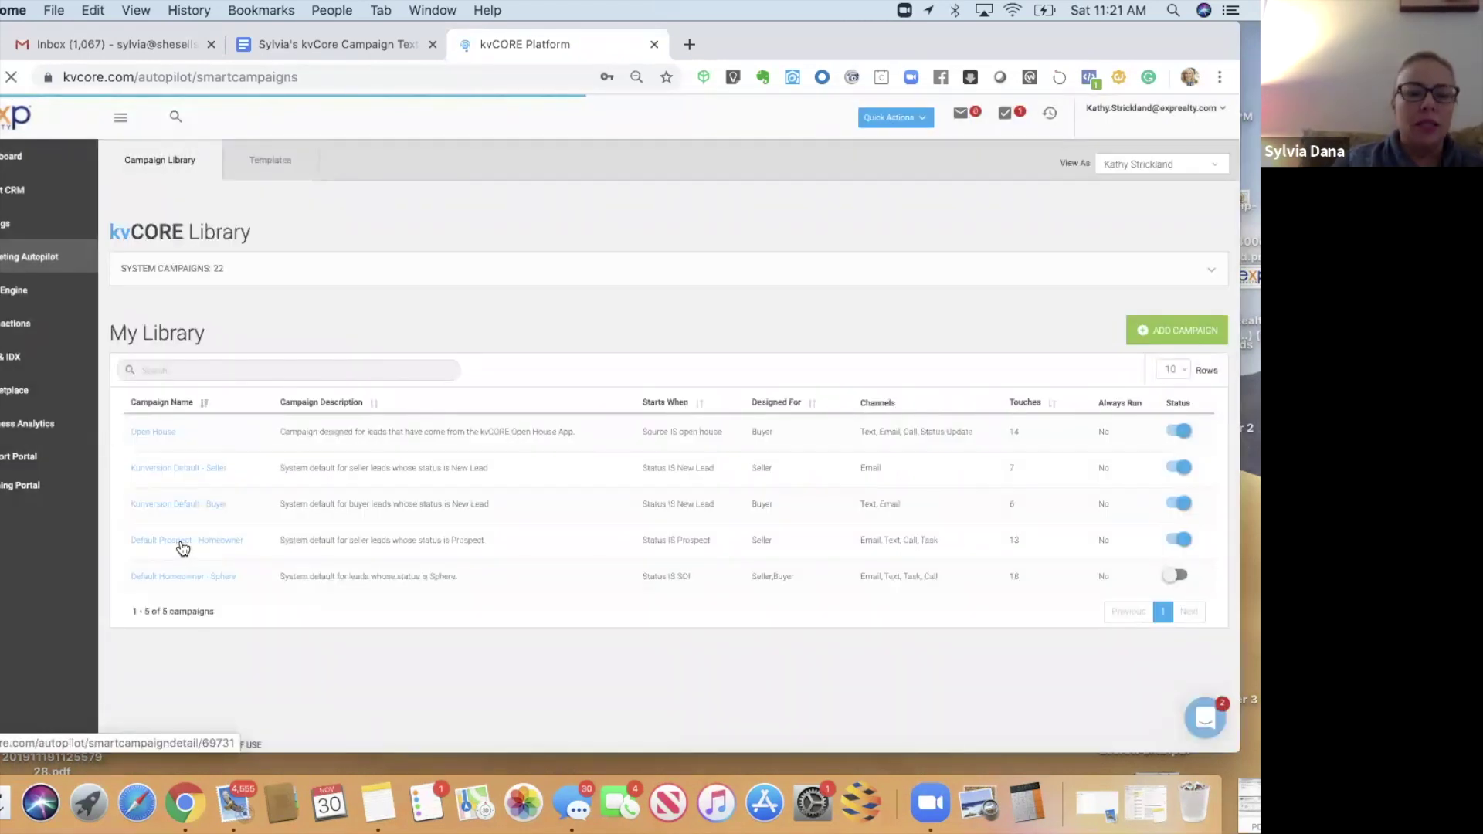
pyautogui.click(182, 548)
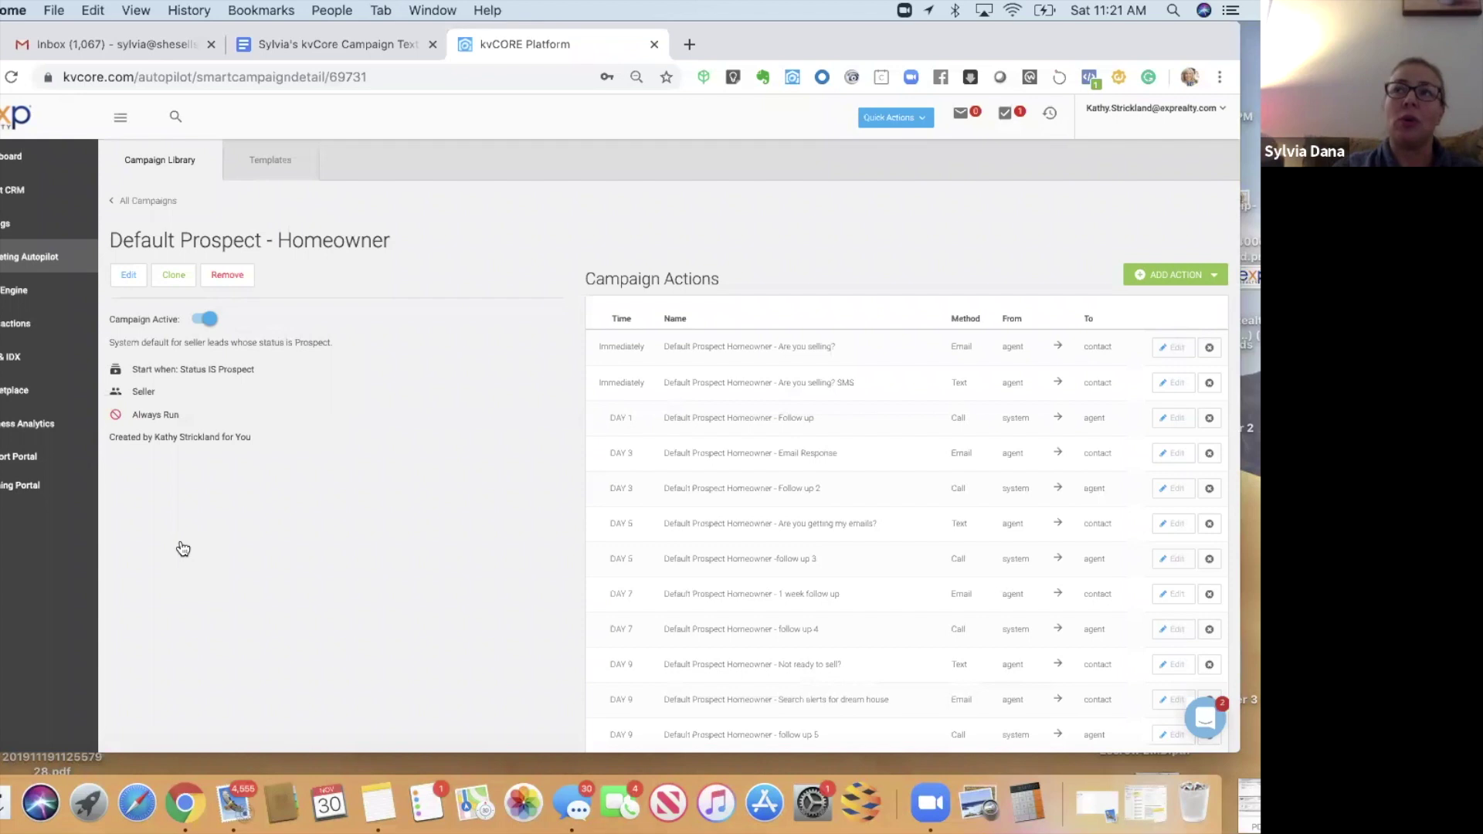
# - Return to the campaign library and open the Default Homeowner - Sphere campaign details
pyautogui.press('super+bracketleft')
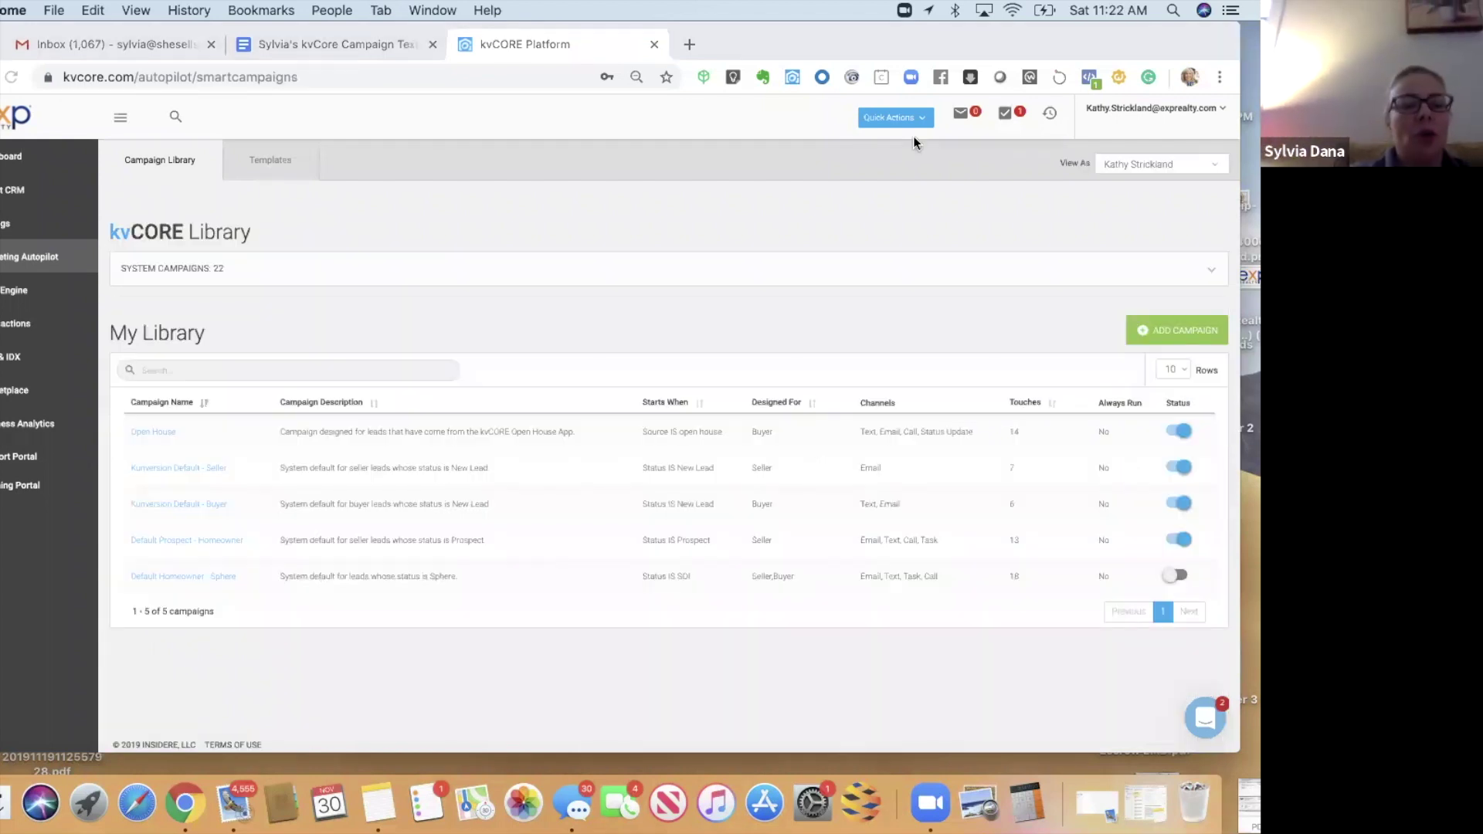
pyautogui.click(189, 578)
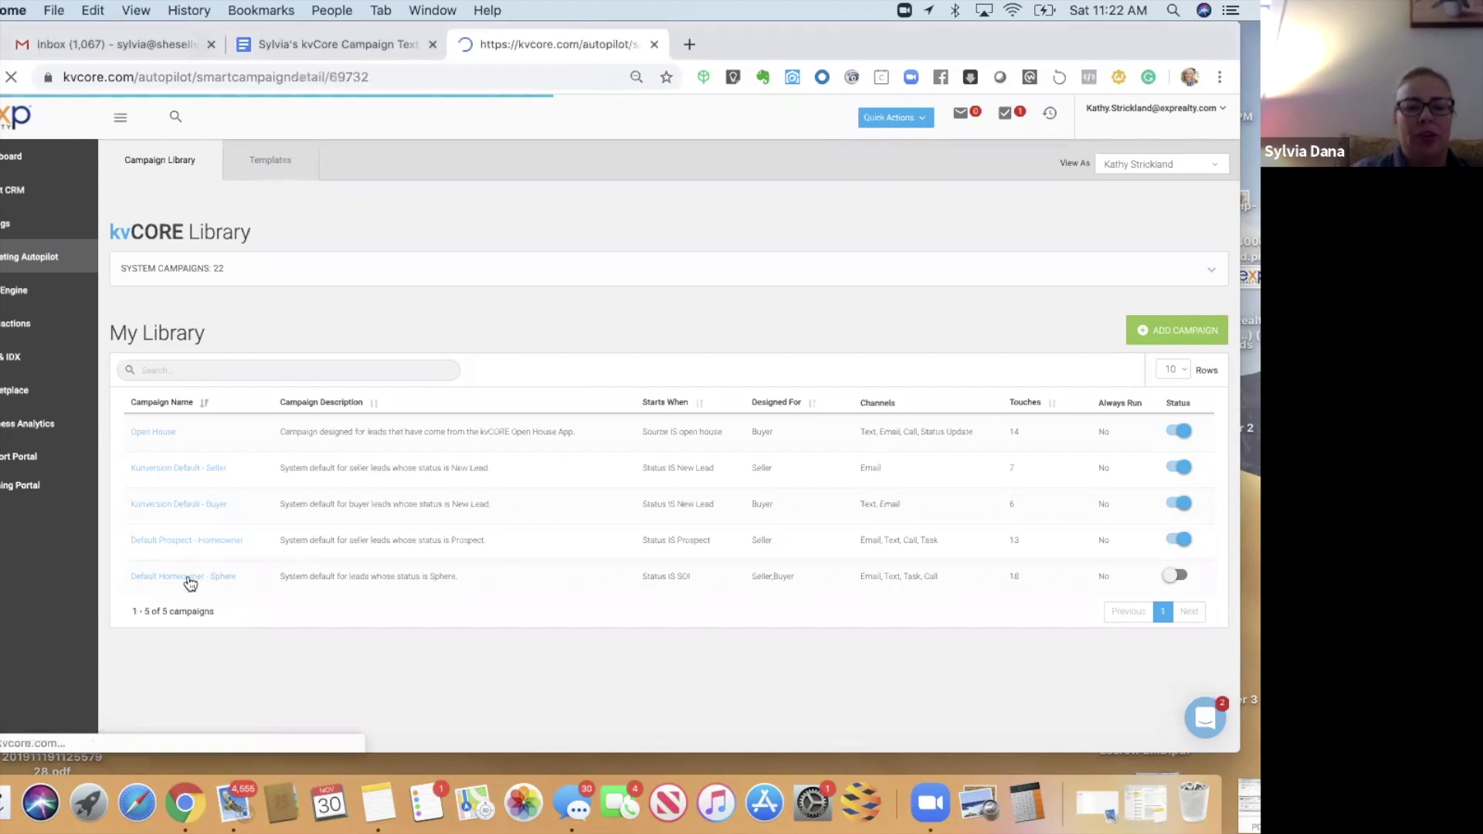